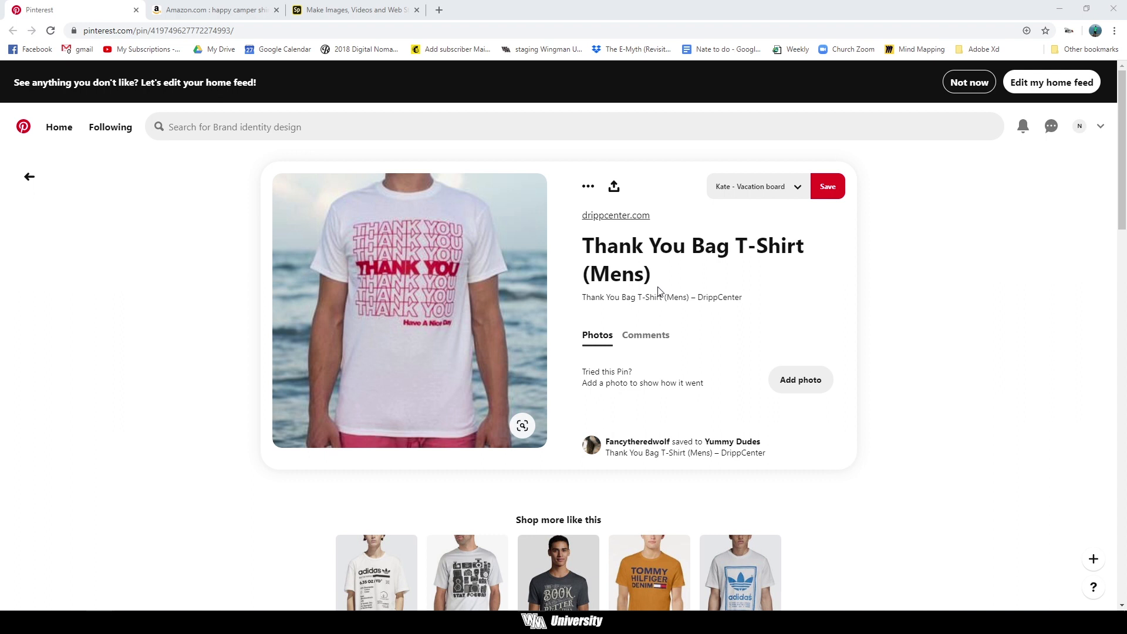
Examine the existing designs in the Amazon results for "happy camper shirt" and the Thank You Bag T-Shirt pin on Pinterest.
key("ctrl+Tab")
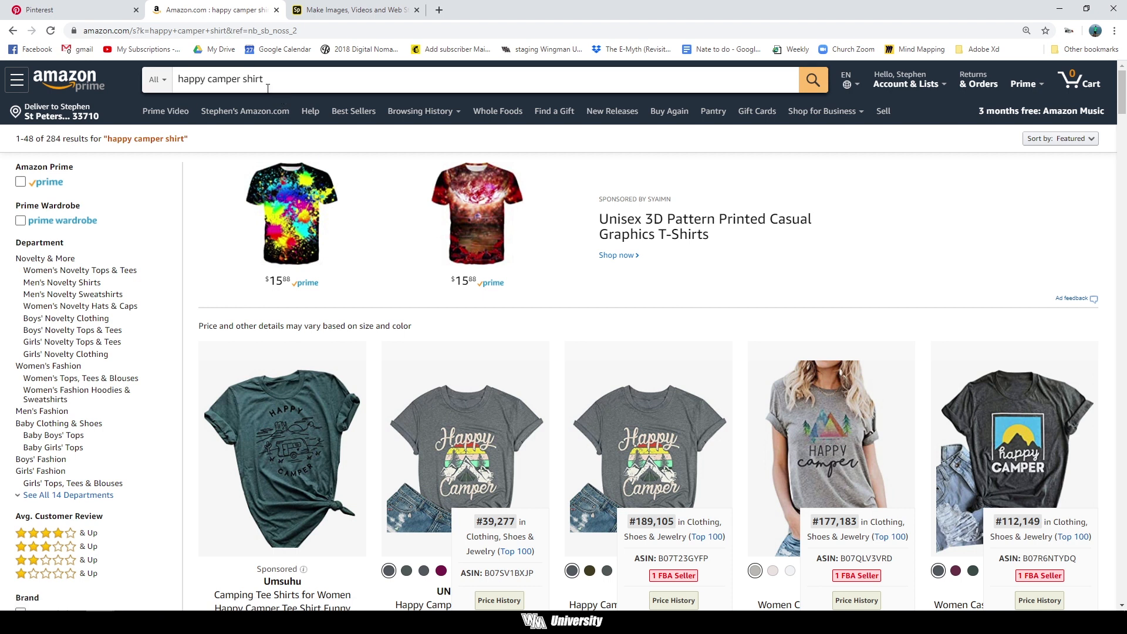
left_click_drag(264, 79, 175, 79)
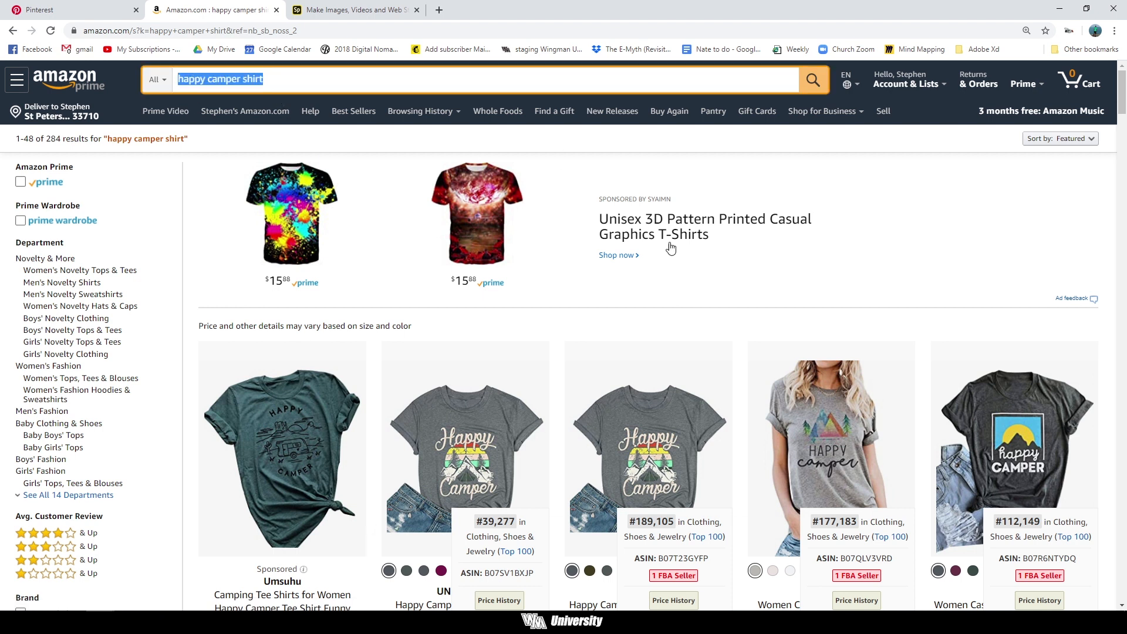
scroll(792, 299, "down", 5)
scroll(788, 294, "down", 1)
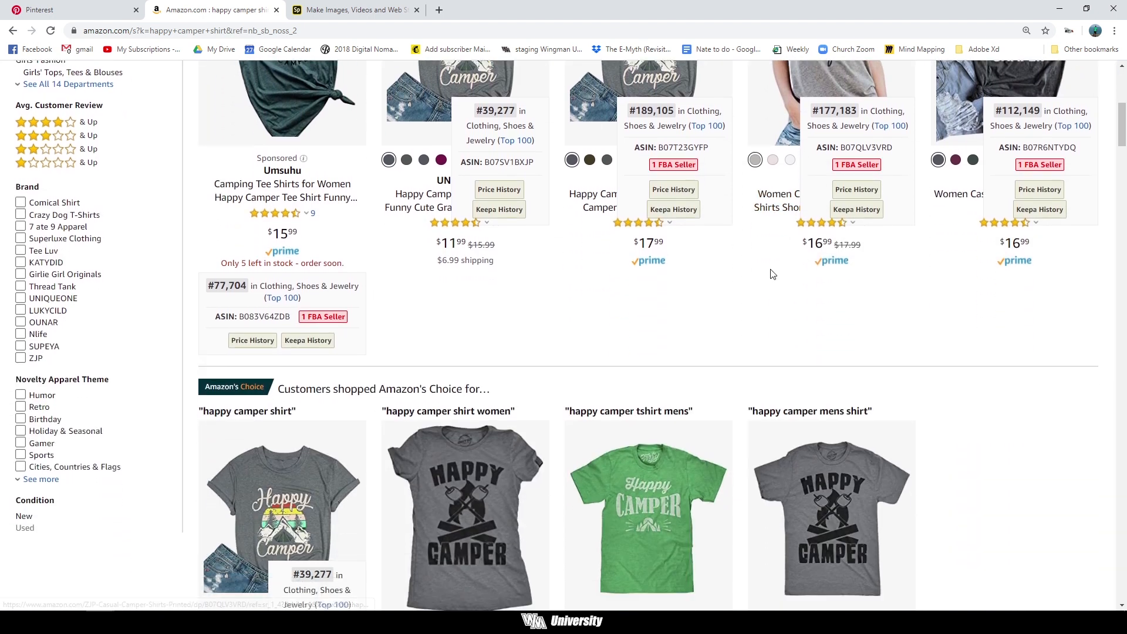
scroll(733, 323, "down", 3)
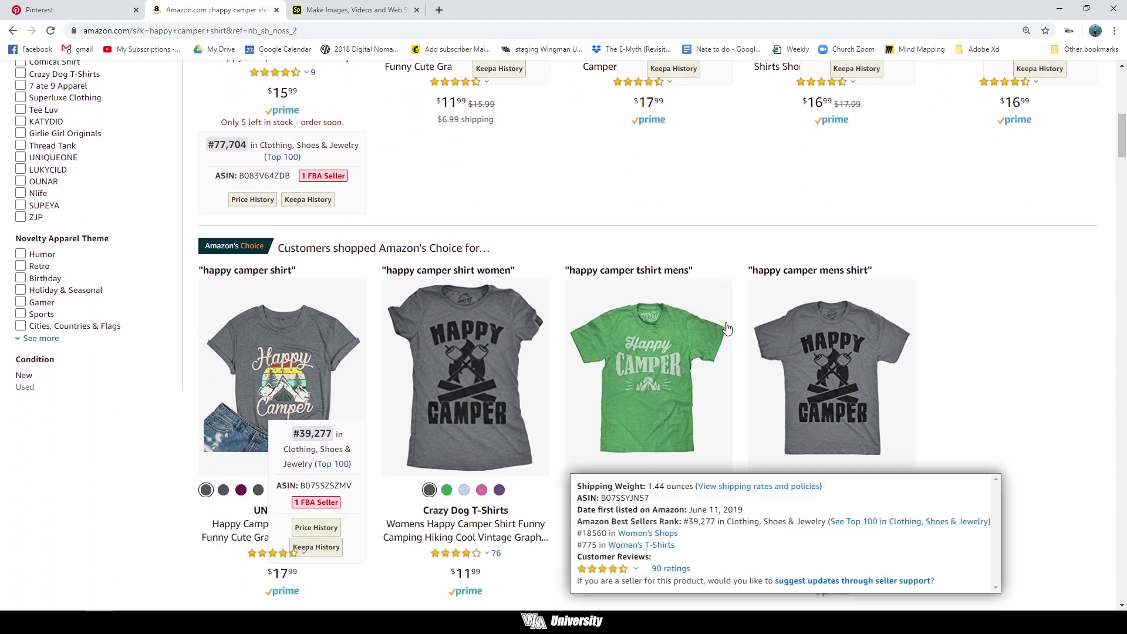
scroll(747, 250, "down", 4)
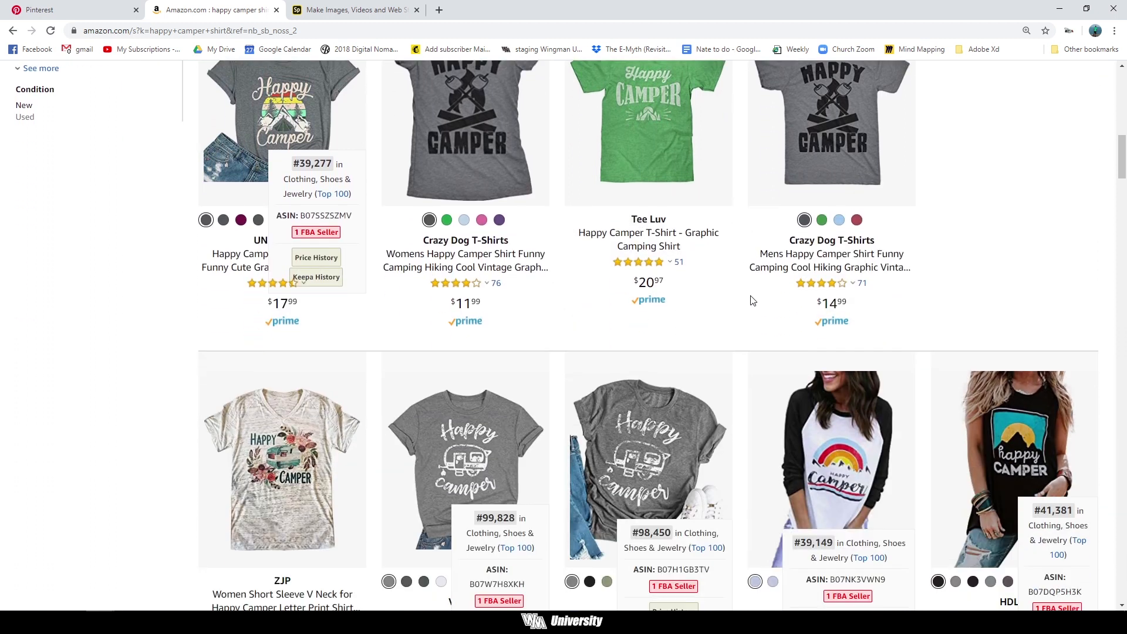
scroll(752, 300, "down", 1)
mouse_move(803, 398)
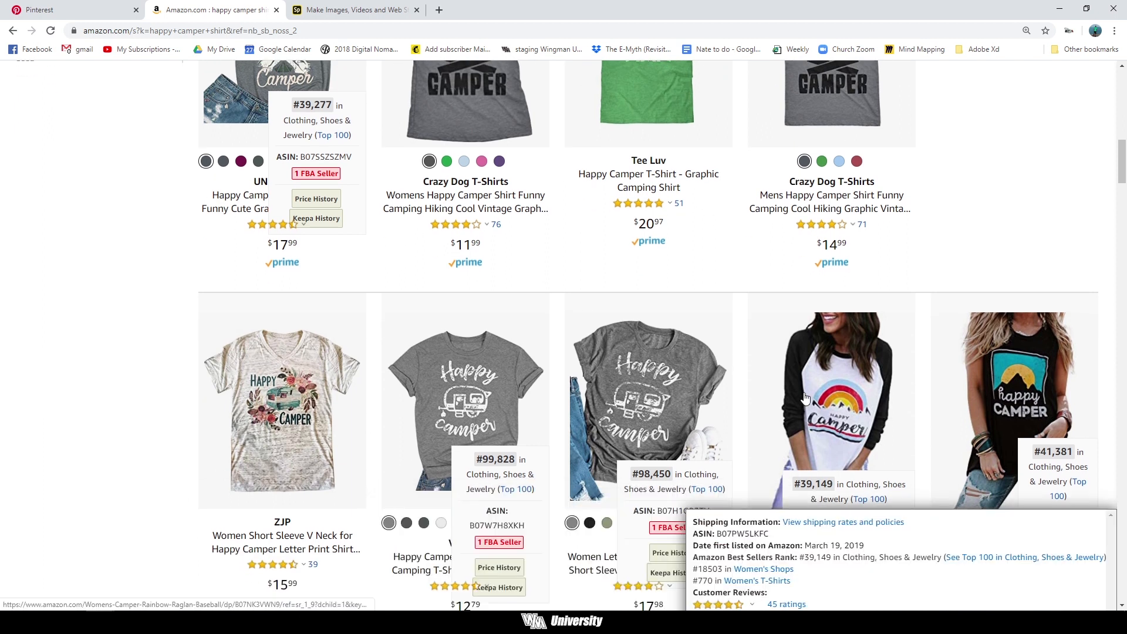
scroll(738, 325, "down", 5)
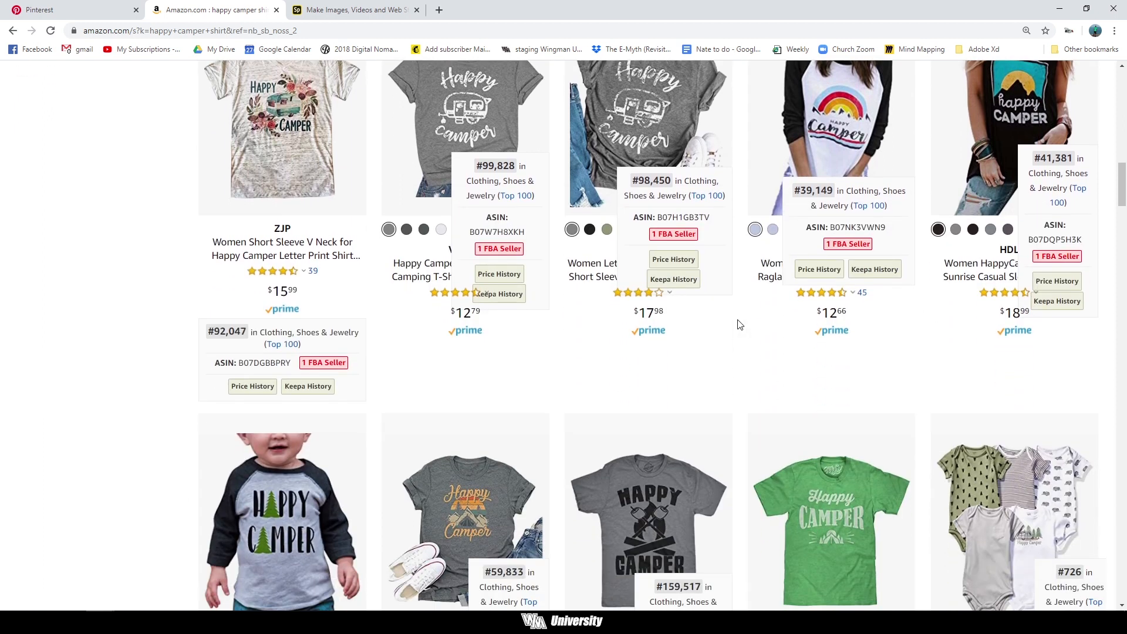
scroll(399, 387, "down", 3)
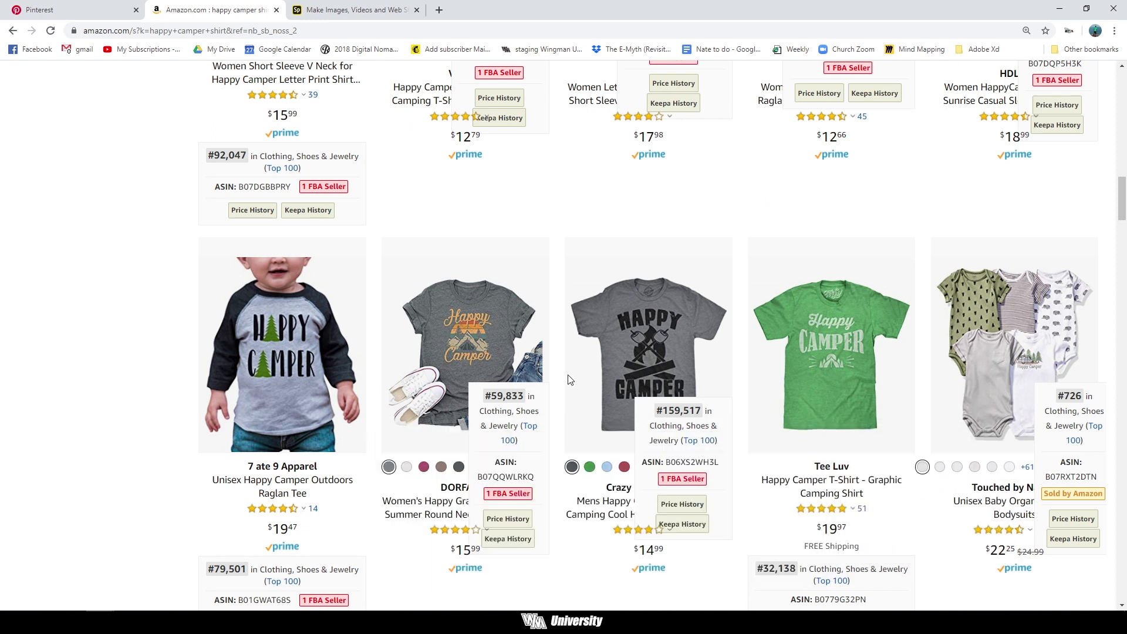
mouse_move(875, 355)
scroll(223, 385, "down", 6)
mouse_move(224, 385)
scroll(966, 378, "down", 3)
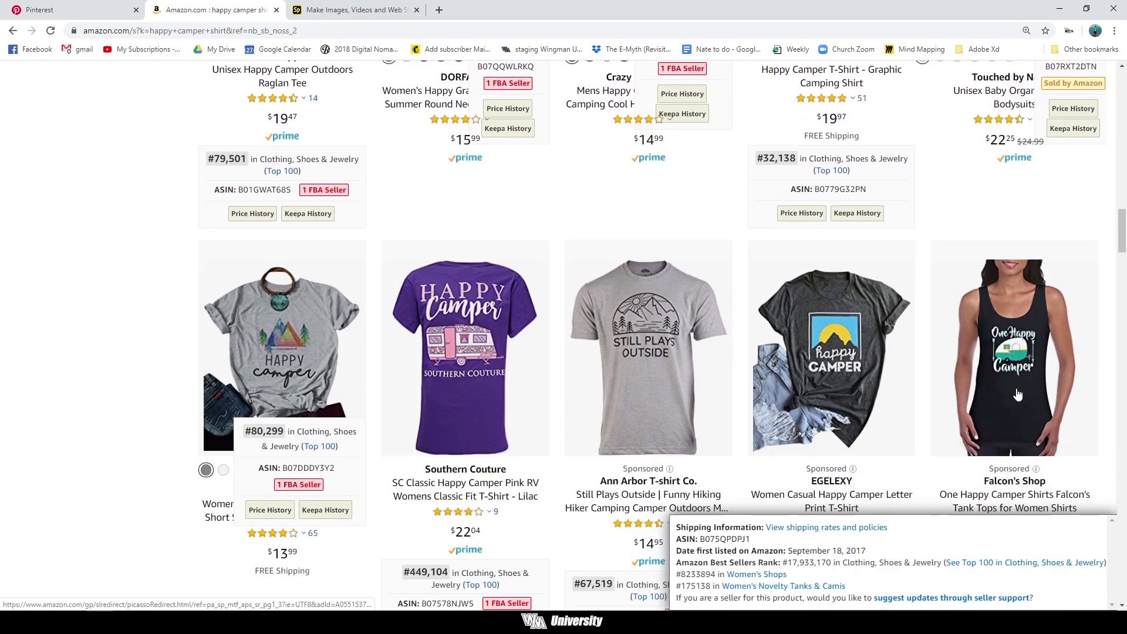
scroll(966, 376, "down", 5)
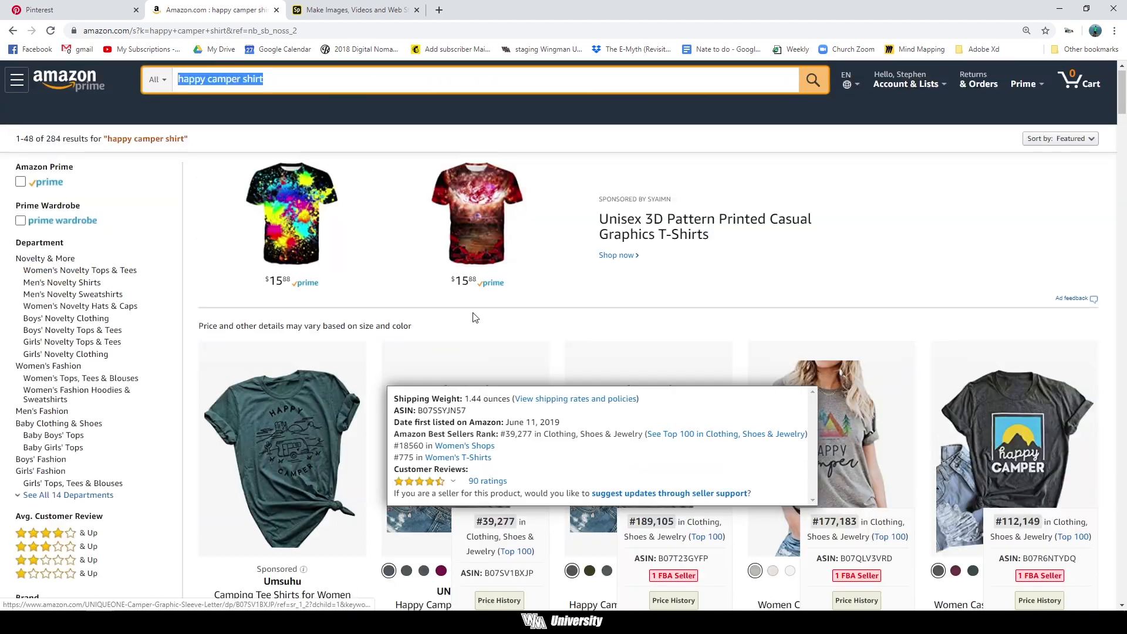
left_click(39, 9)
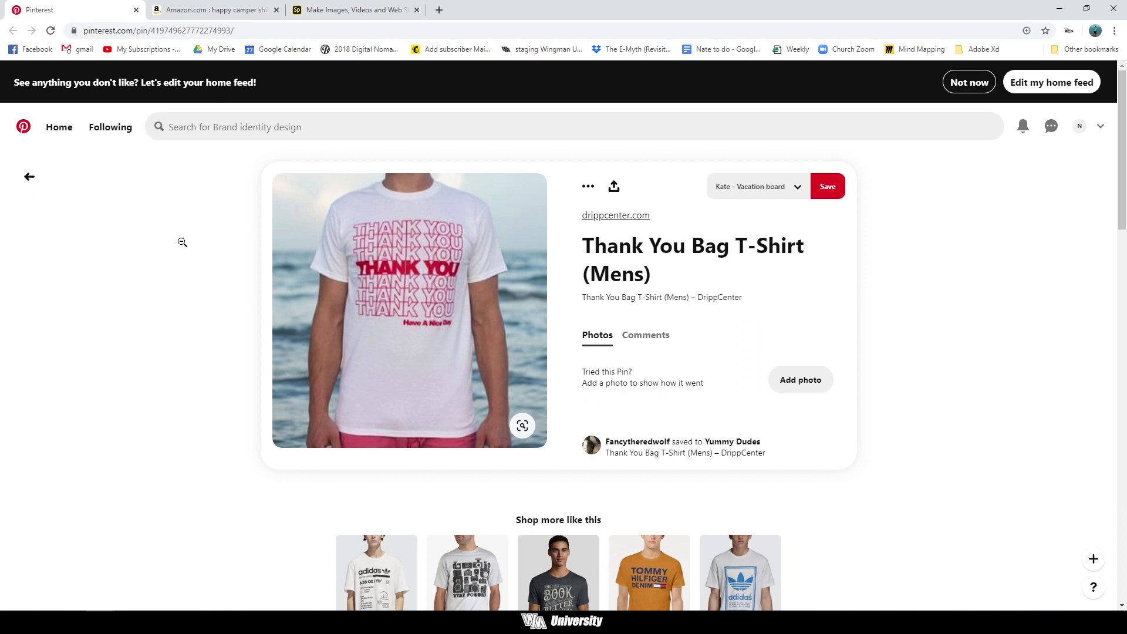
Switch to Adobe Spark Post, add the text "Happy Camper", and fit it on one line at a size of about 449.
left_click(322, 11)
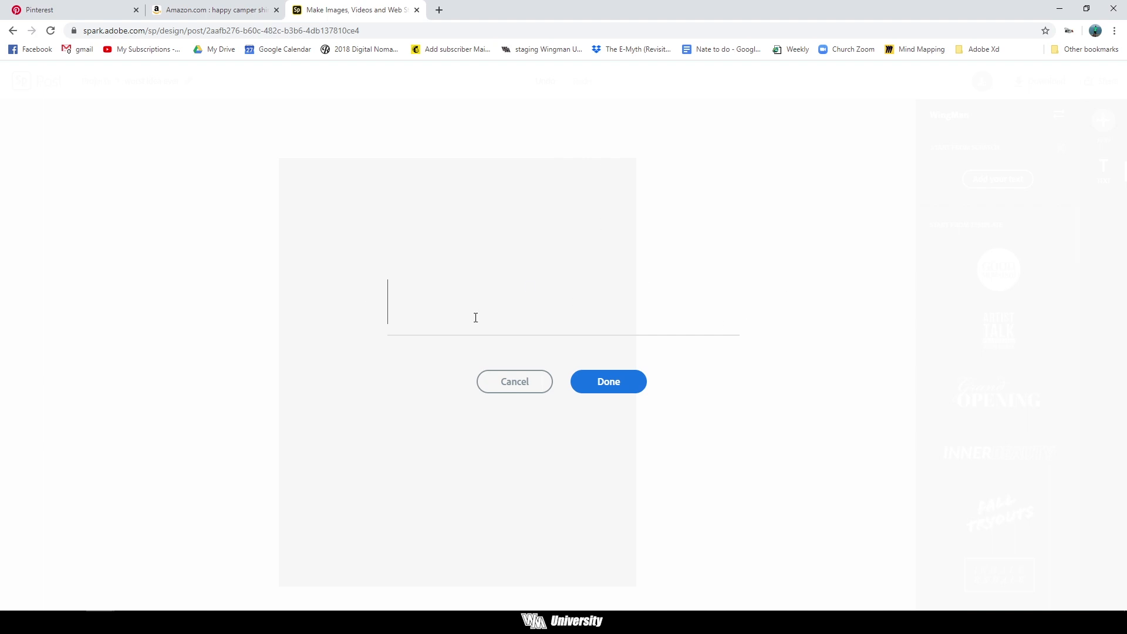
type("Happy Camper")
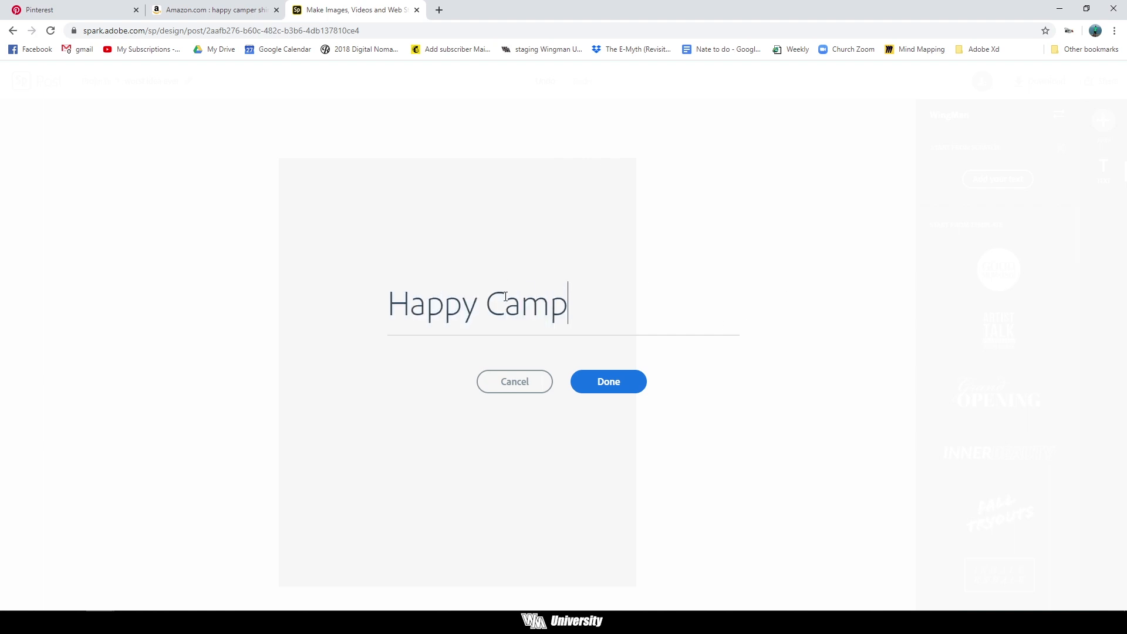
left_click(599, 385)
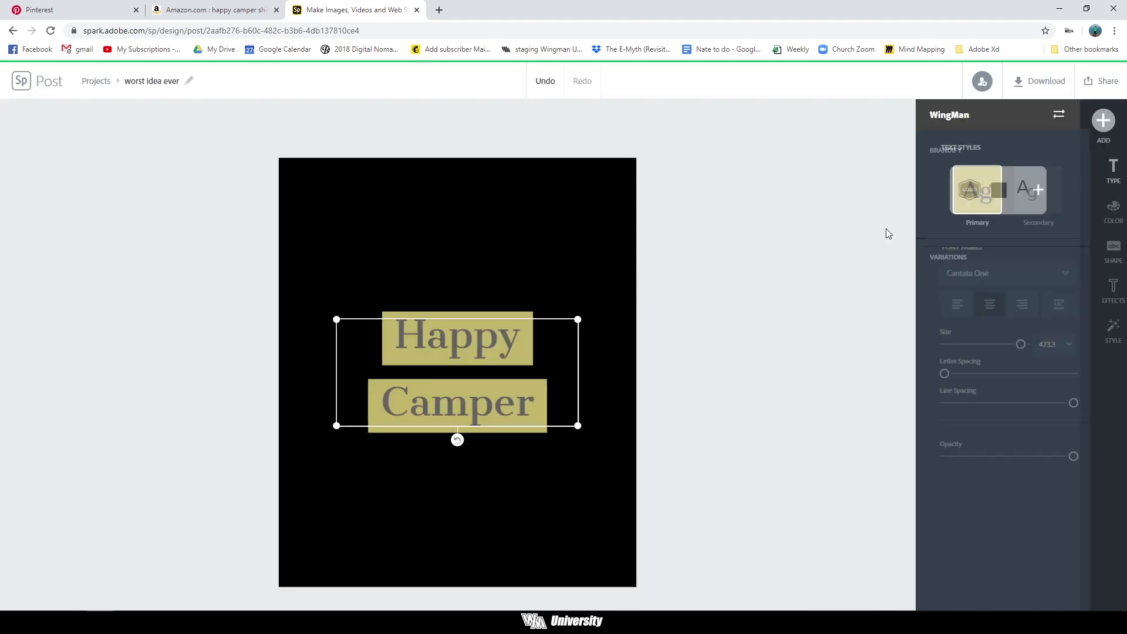
left_click_drag(578, 425, 612, 385)
mouse_move(489, 359)
left_mouse_down()
mouse_move(471, 342)
mouse_move(479, 358)
mouse_move(468, 356)
left_mouse_up()
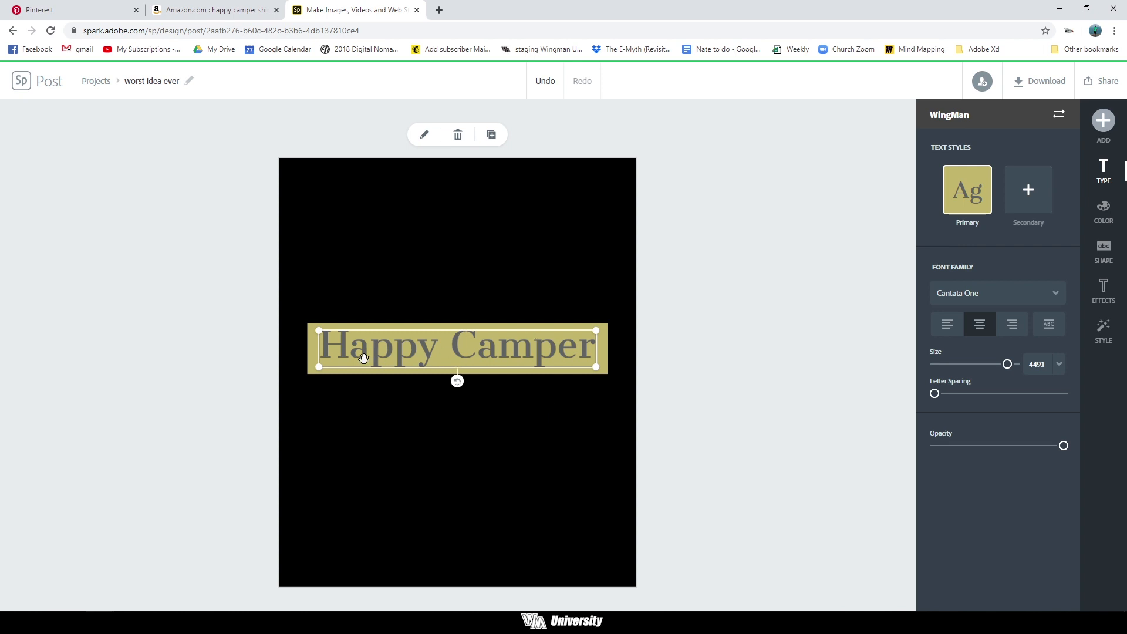
Remove the backing shape from the Happy Camper text.
left_click(1104, 249)
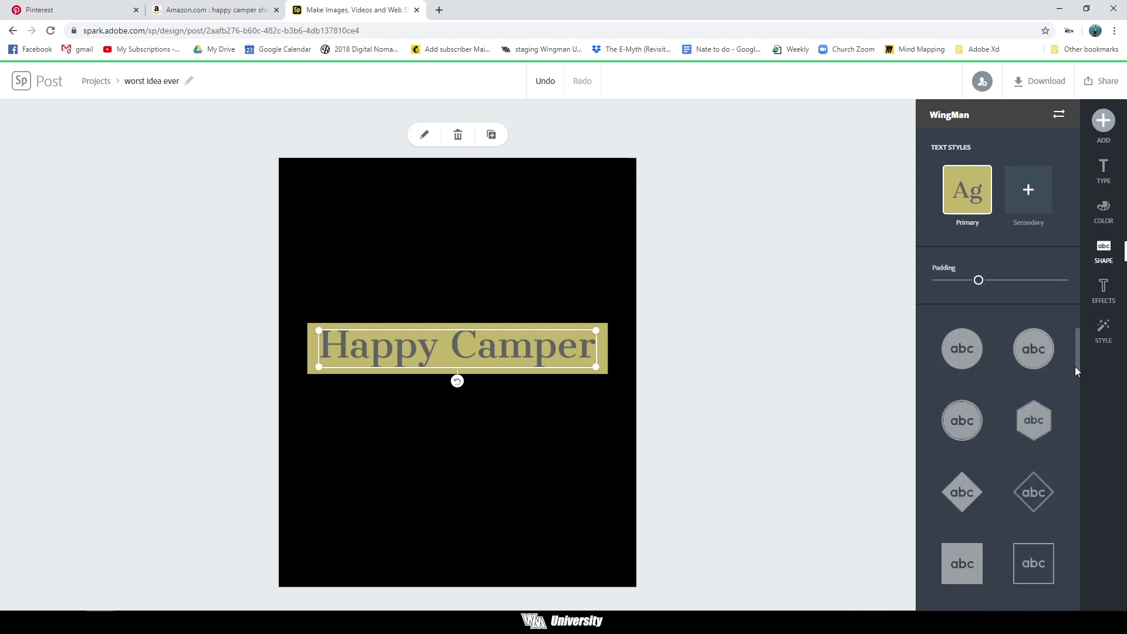
scroll(1075, 346, "up", 3)
left_click(953, 367)
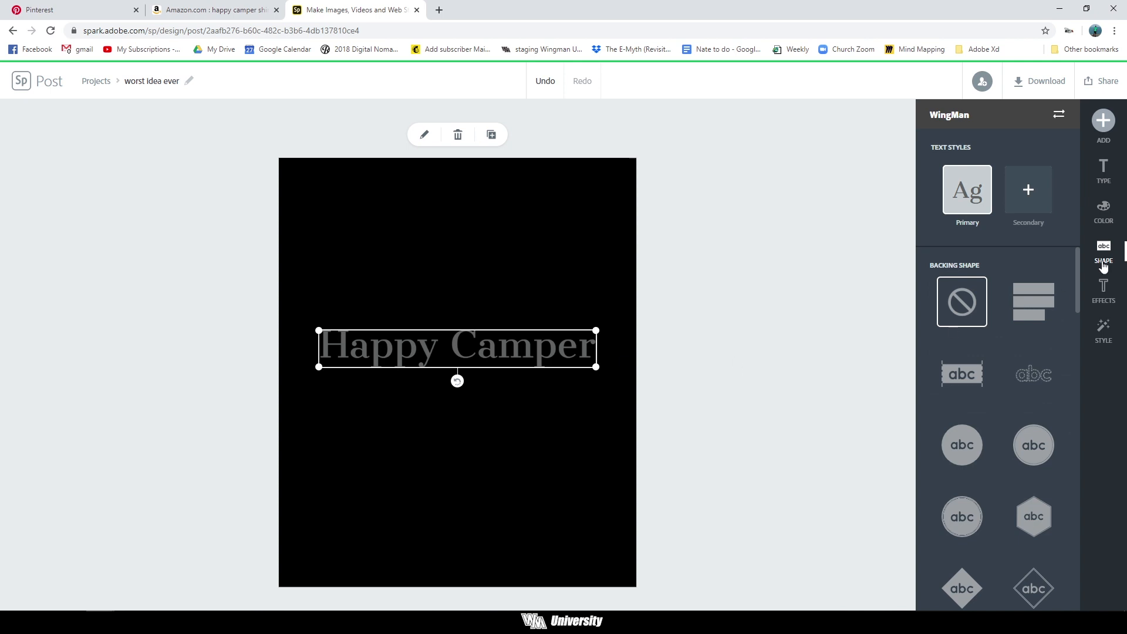
Set the Happy Camper text's font to Bebas Neue, enlarge it to about 768, and move it slightly up the canvas.
left_click(1104, 172)
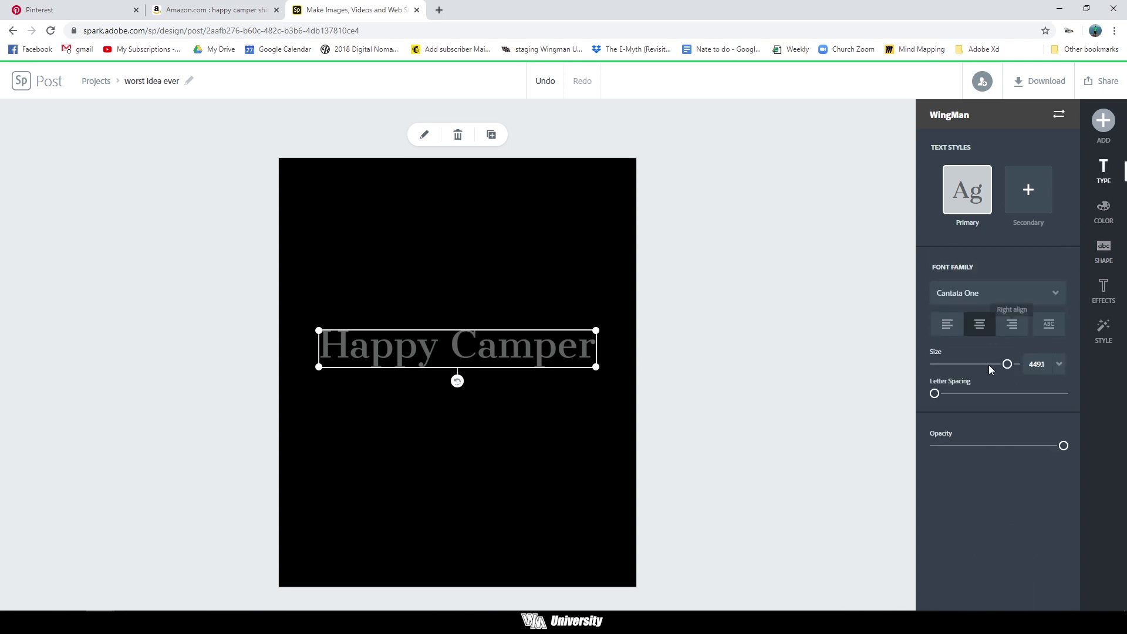
left_click(1056, 293)
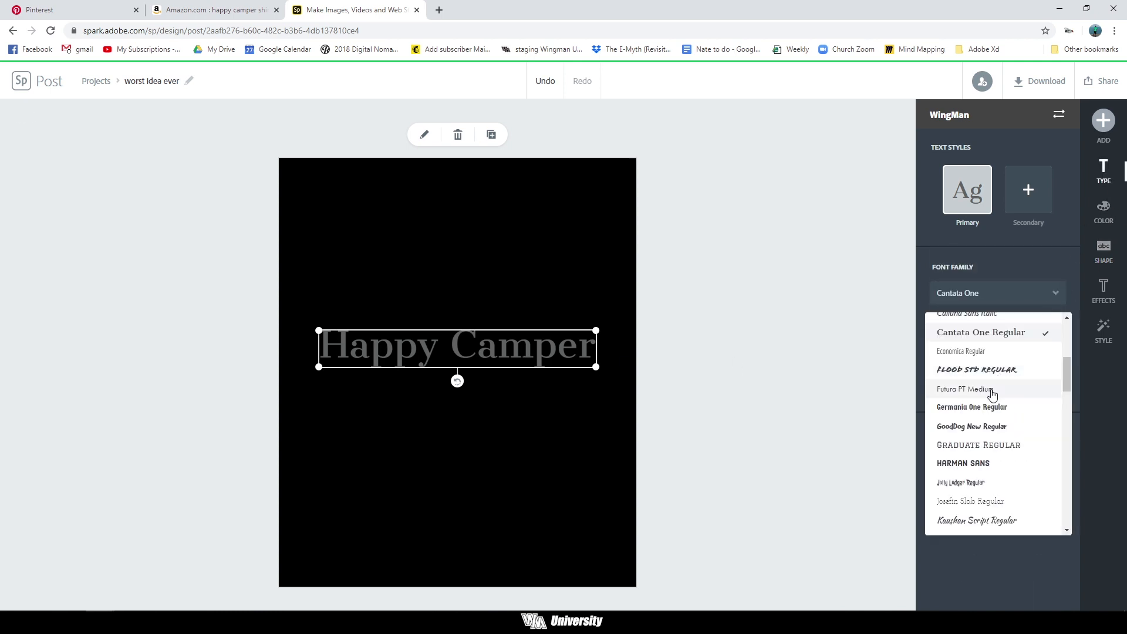
left_click(980, 459)
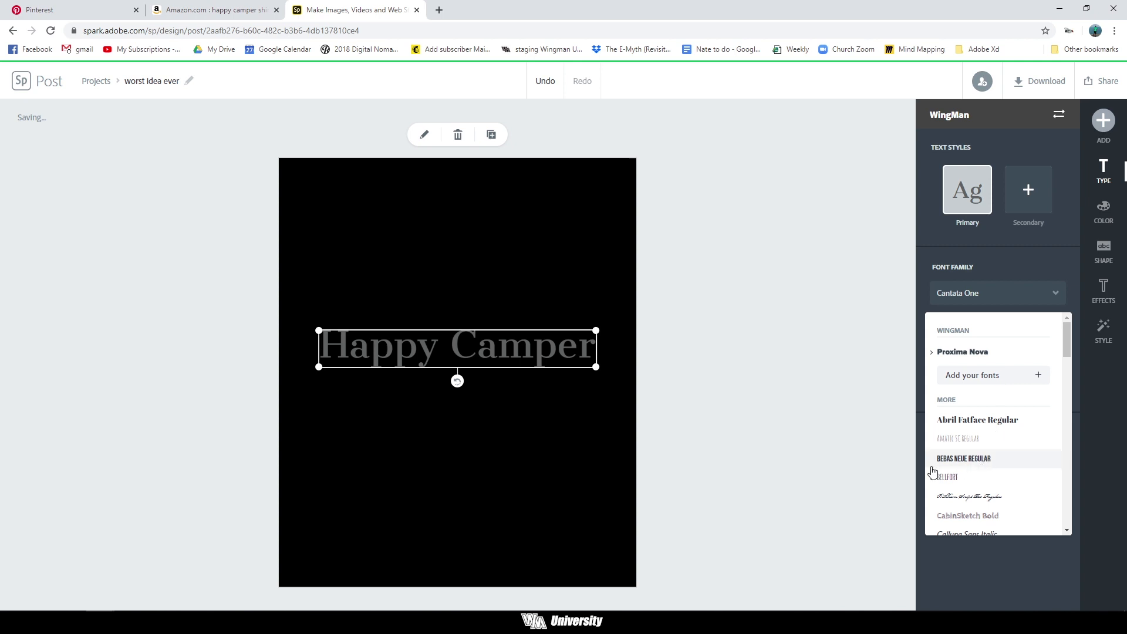
left_click_drag(578, 368, 617, 398)
left_click_drag(573, 360, 561, 333)
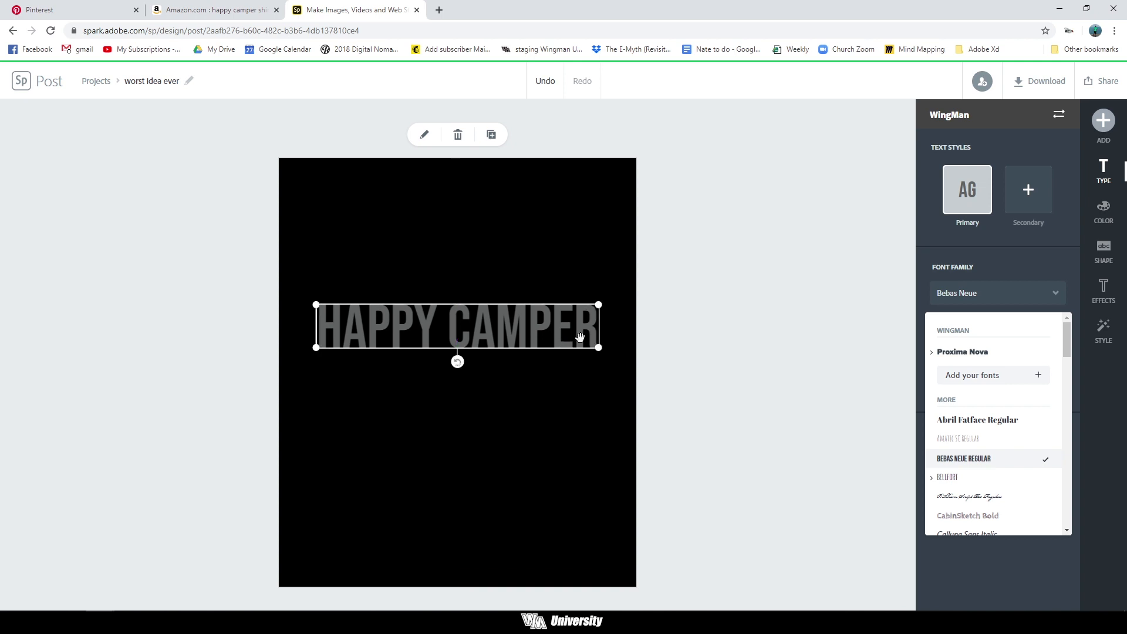
left_click(708, 304)
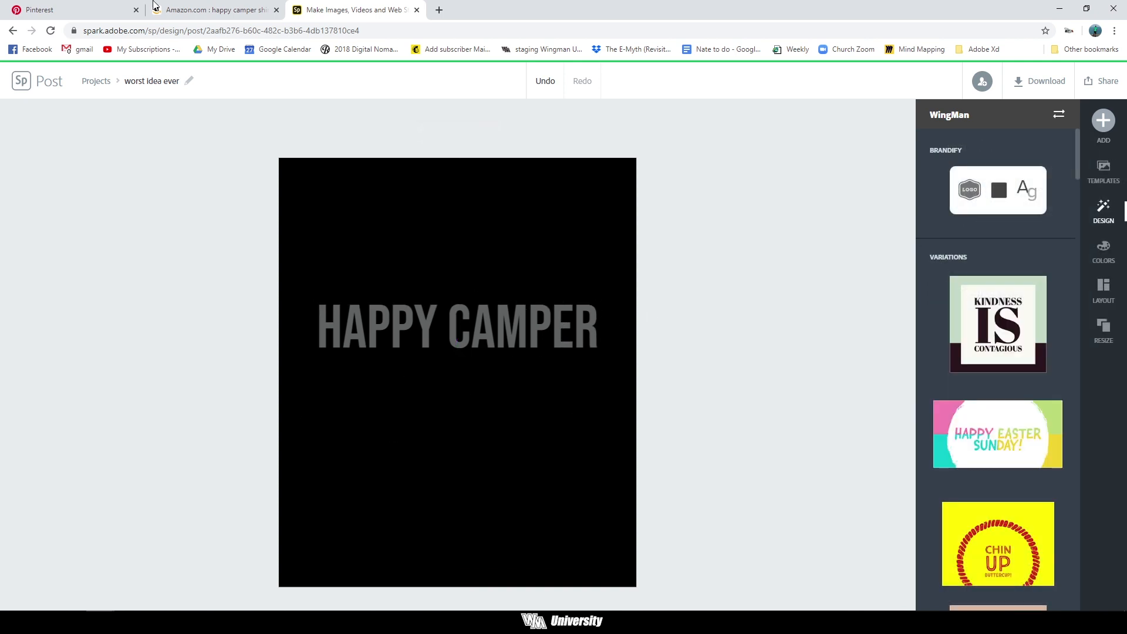
Arrange the Pinterest pin in a narrow window beside a wider Adobe Spark window and enlarge the reference shirt image.
left_click(50, 10)
left_click_drag(98, 10, 0, 226)
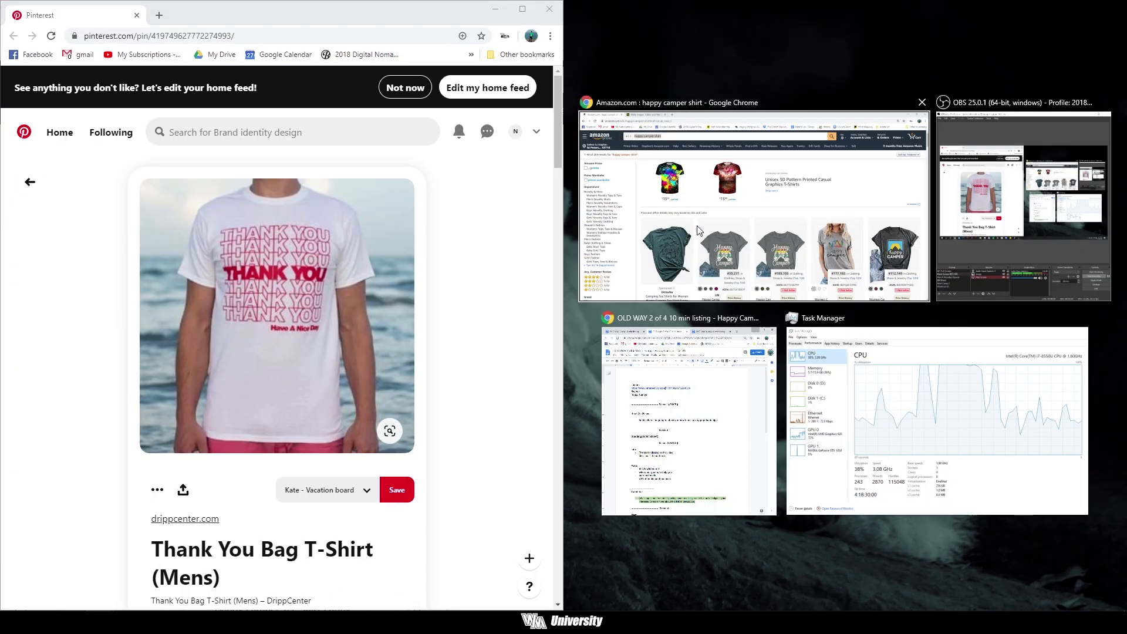
left_click(699, 230)
left_click(757, 17)
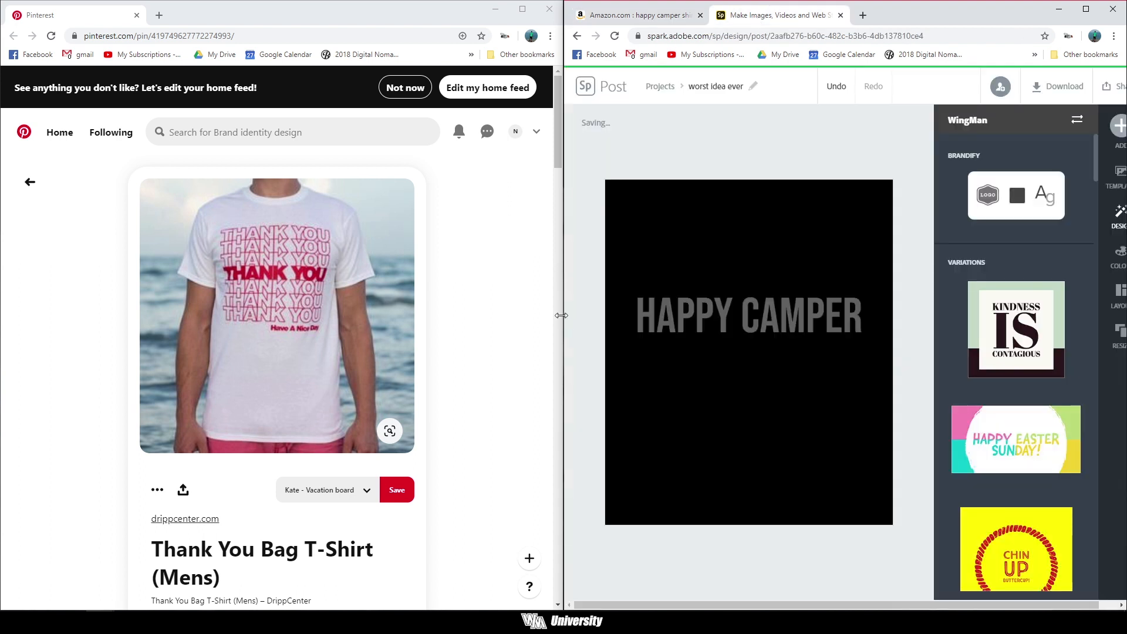
left_click_drag(563, 310, 291, 320)
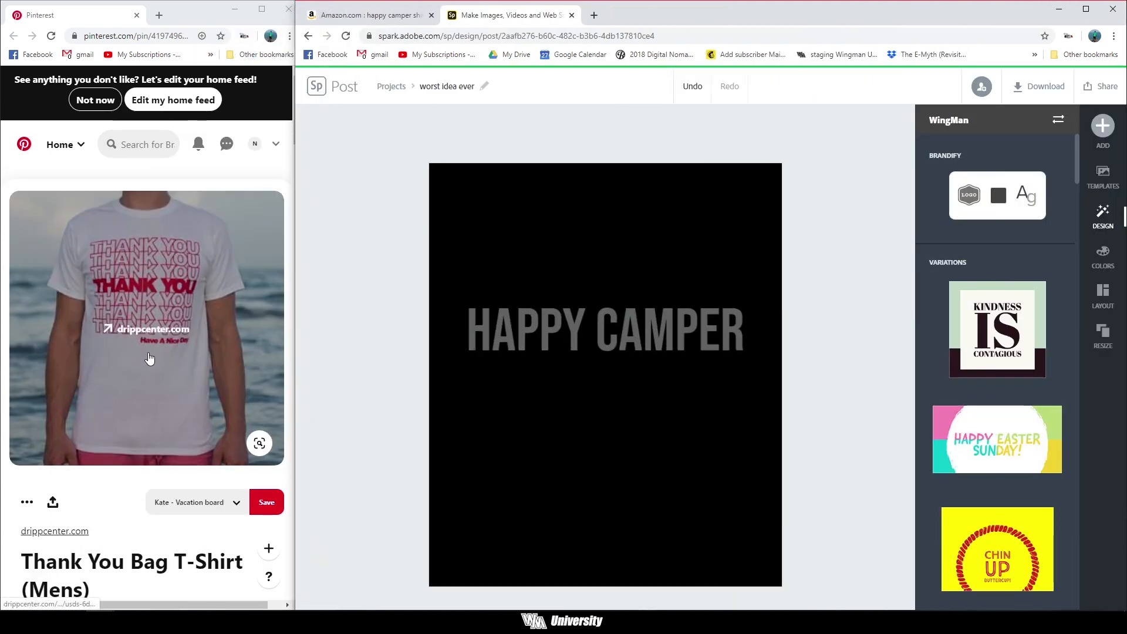
left_click(146, 338)
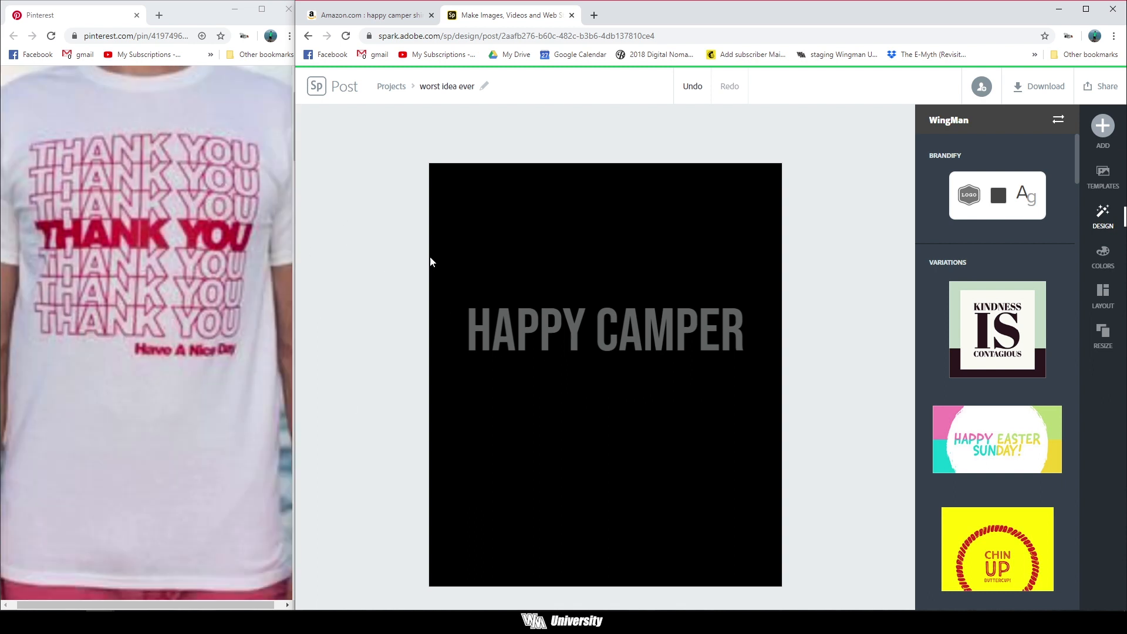
Duplicate the Happy Camper text and place the copy directly above the original, aligned with it.
left_click(610, 330)
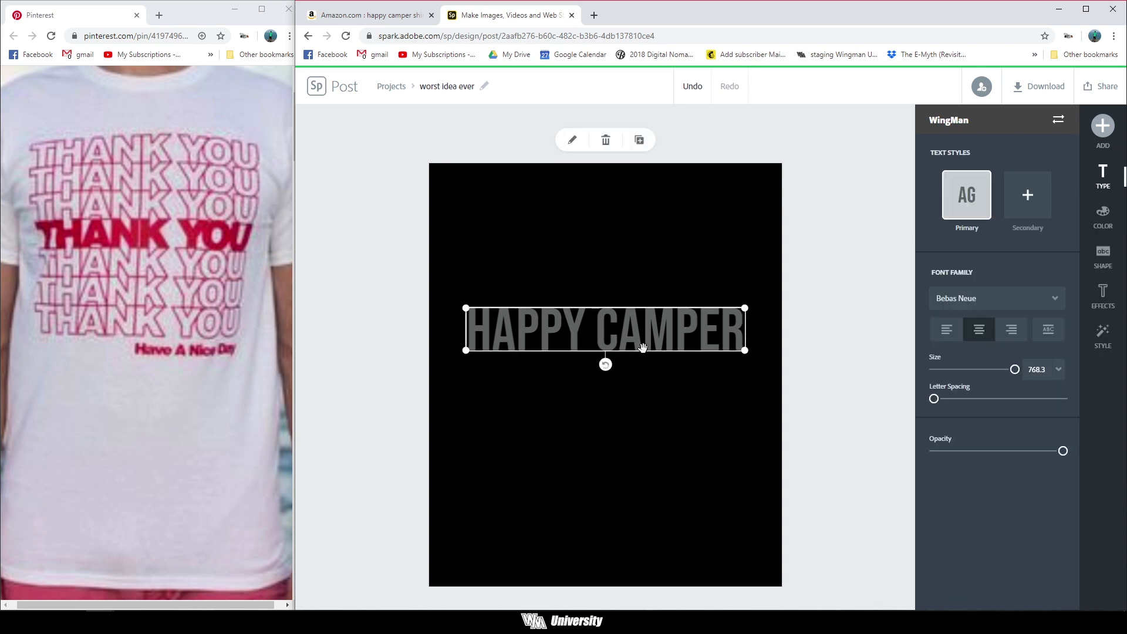
left_click(640, 144)
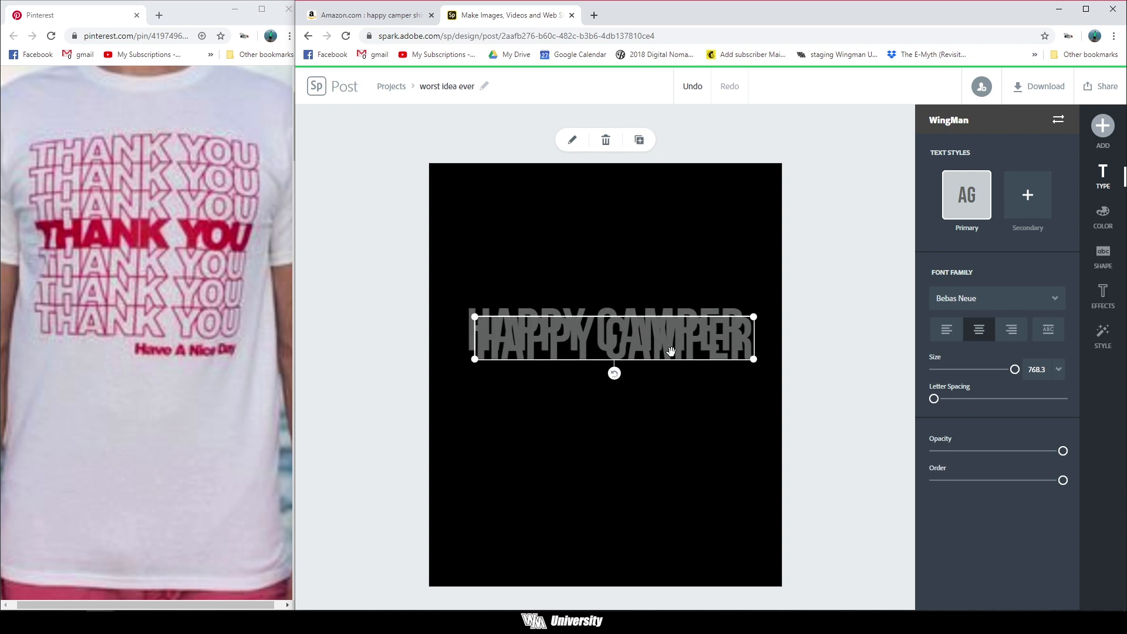
left_click_drag(671, 347, 665, 290)
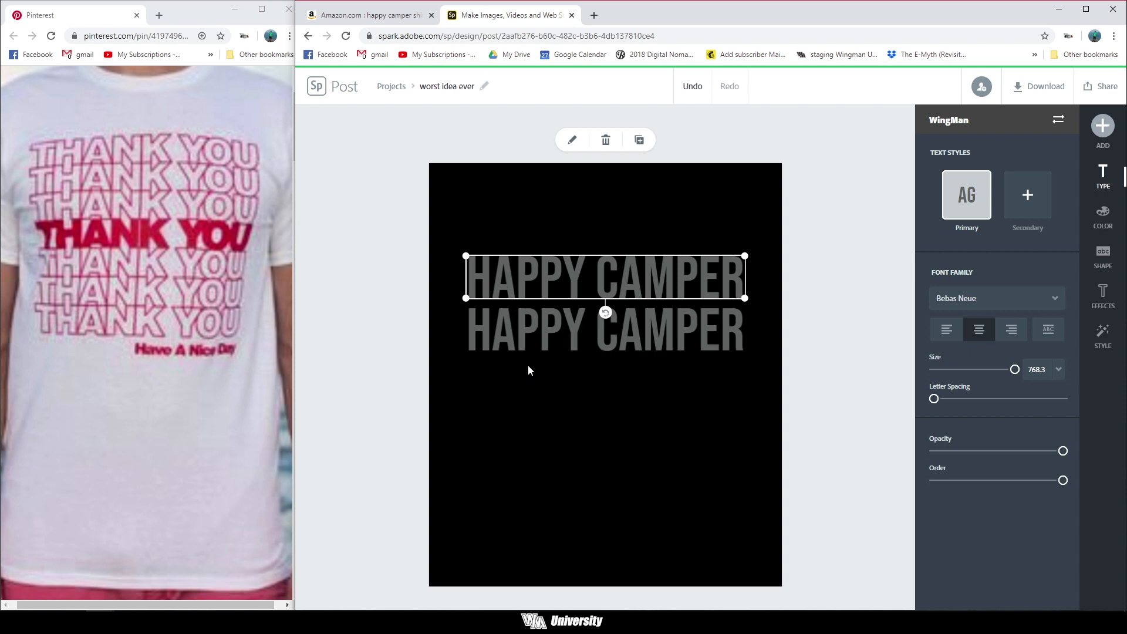
mouse_move(194, 227)
left_click(590, 537)
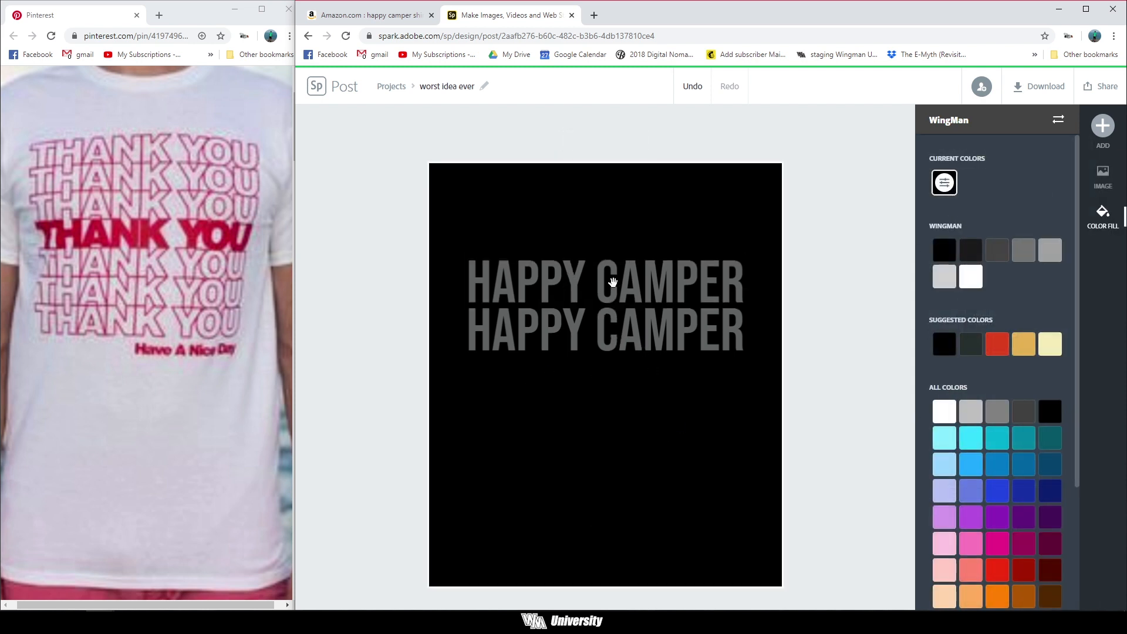
Apply the Outline effect with a thin line and transparent text to the upper Happy Camper copy.
left_click(614, 284)
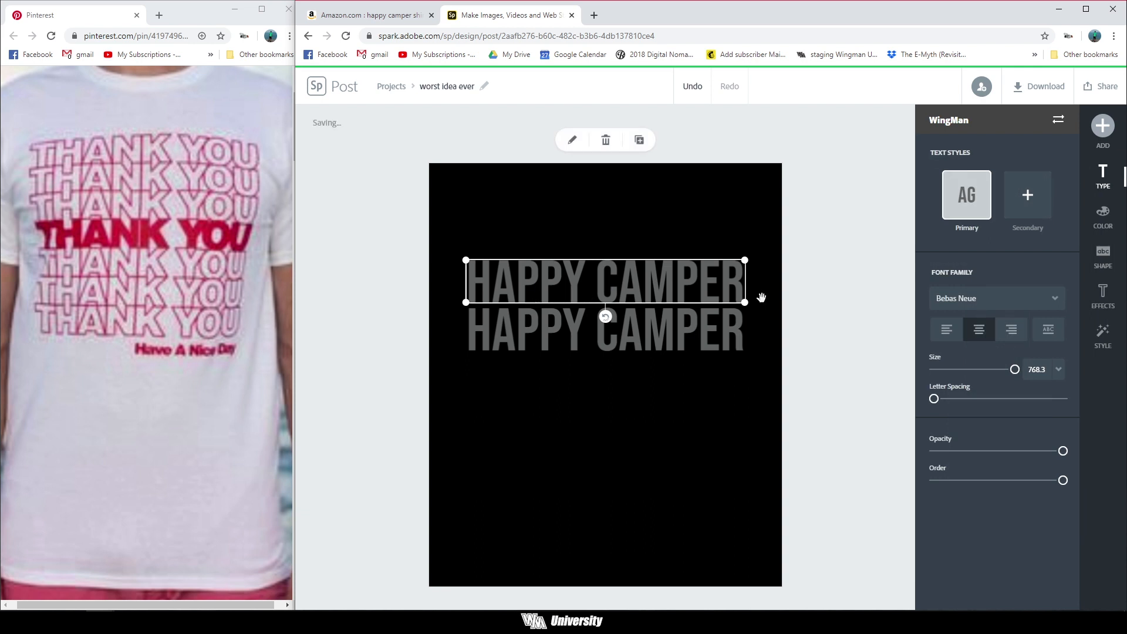
left_click(1101, 296)
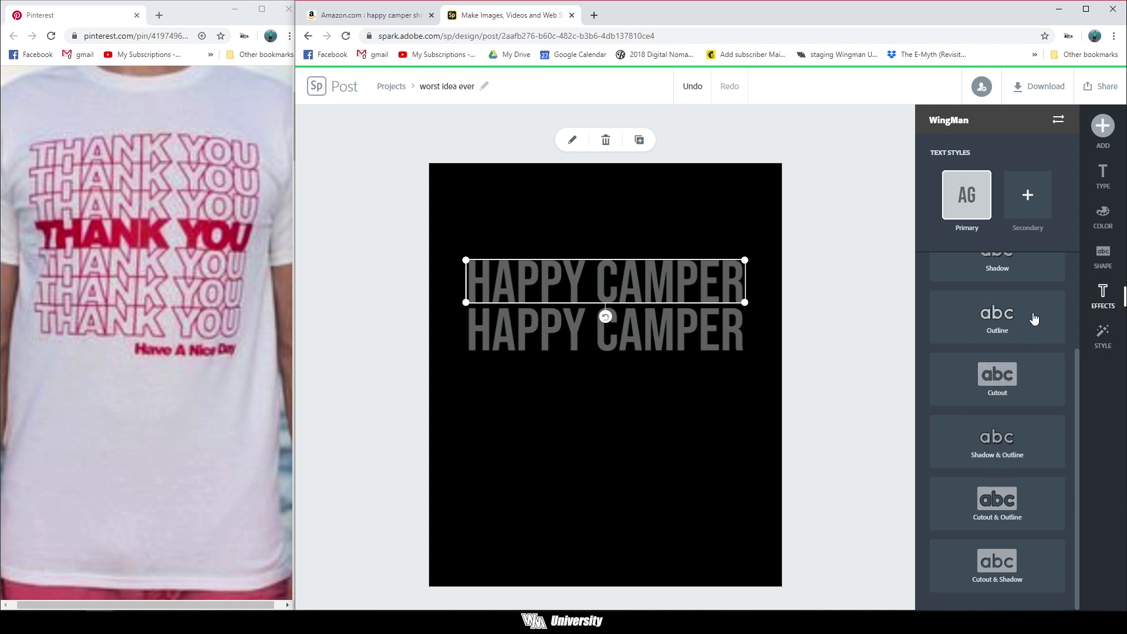
left_click(997, 316)
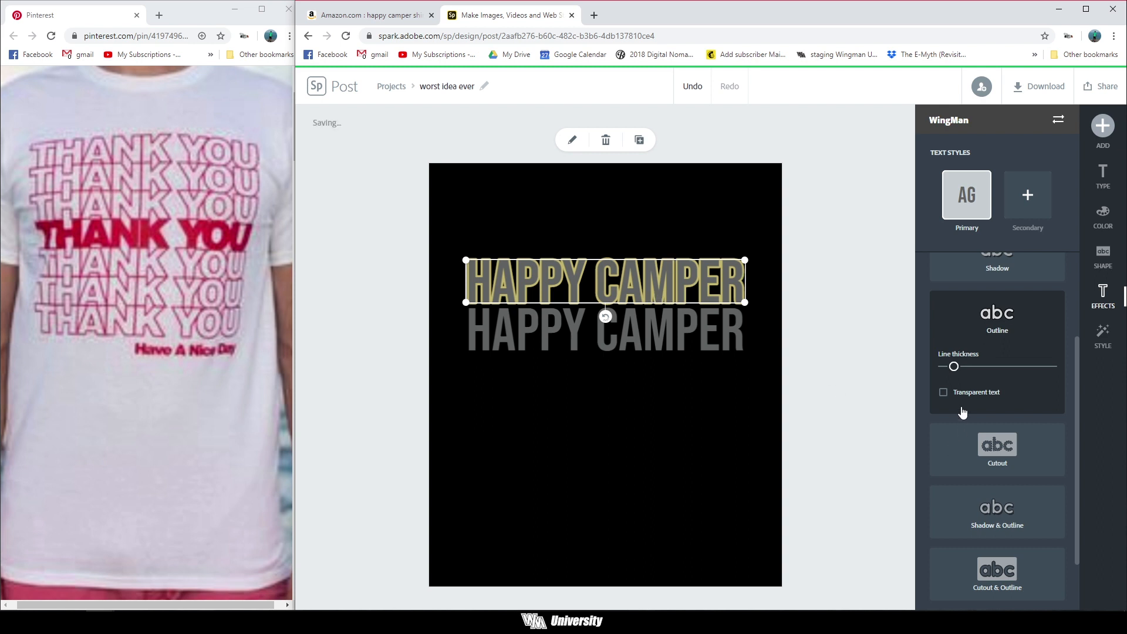
mouse_move(954, 366)
left_mouse_down()
mouse_move(1030, 368)
mouse_move(950, 368)
left_mouse_up()
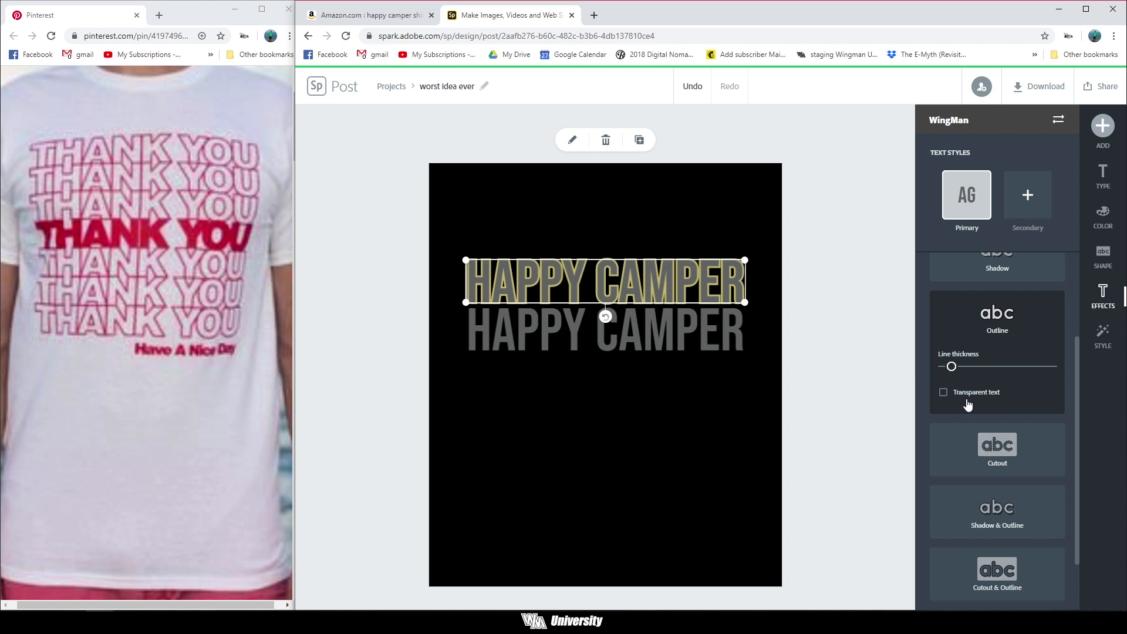
left_click(943, 392)
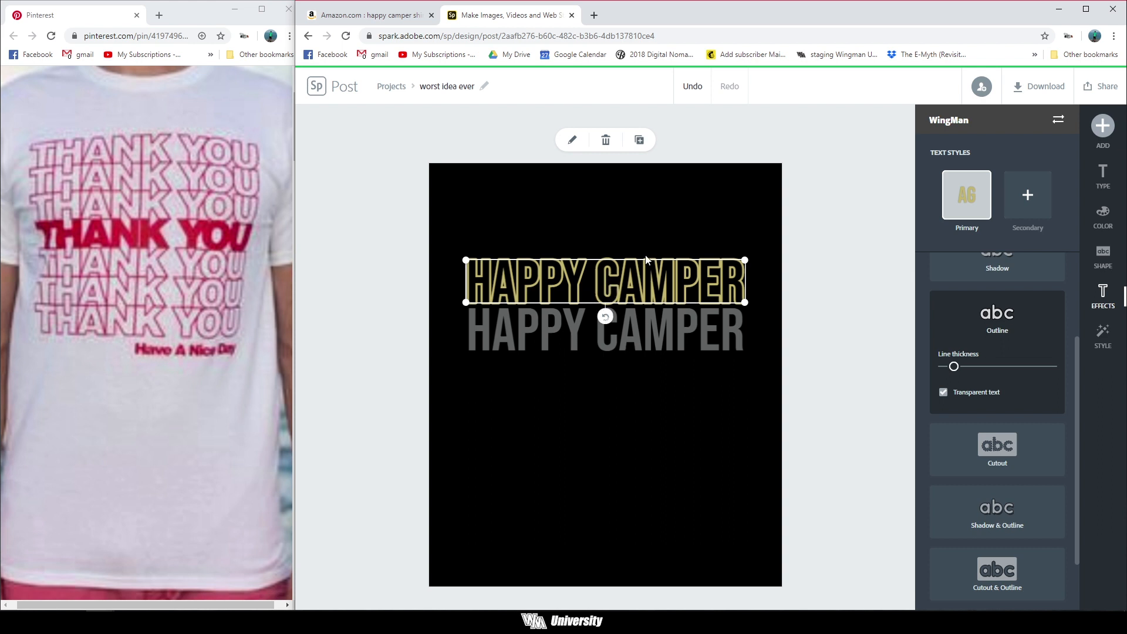
Try a blue fill on the canvas background behind the outlined text and undo it.
left_click(720, 465)
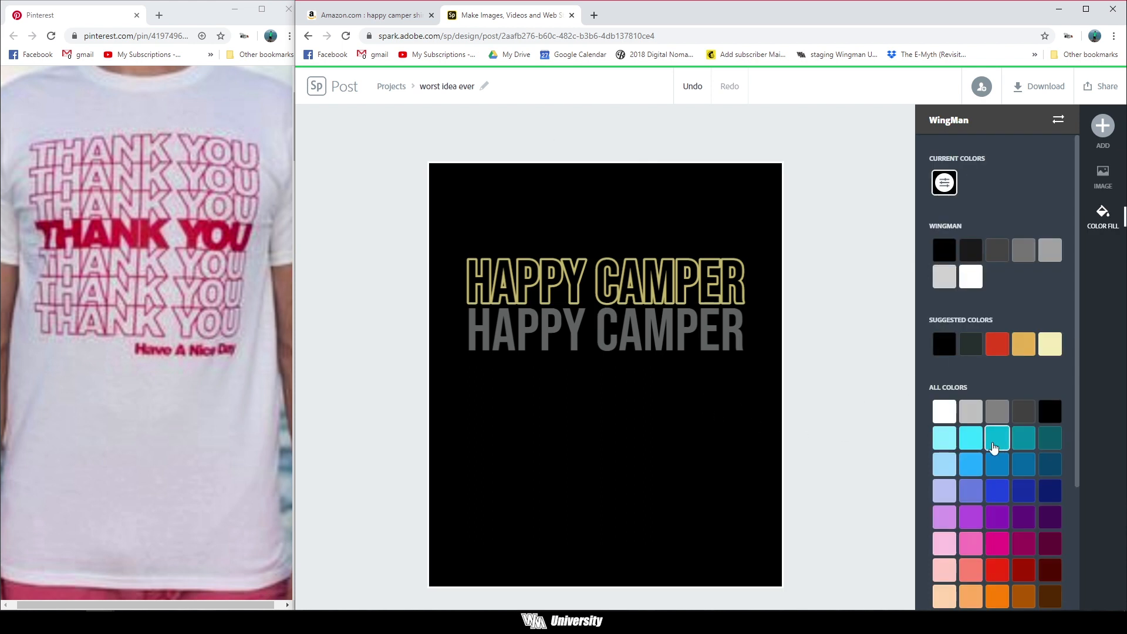
left_click(997, 466)
left_click(813, 469)
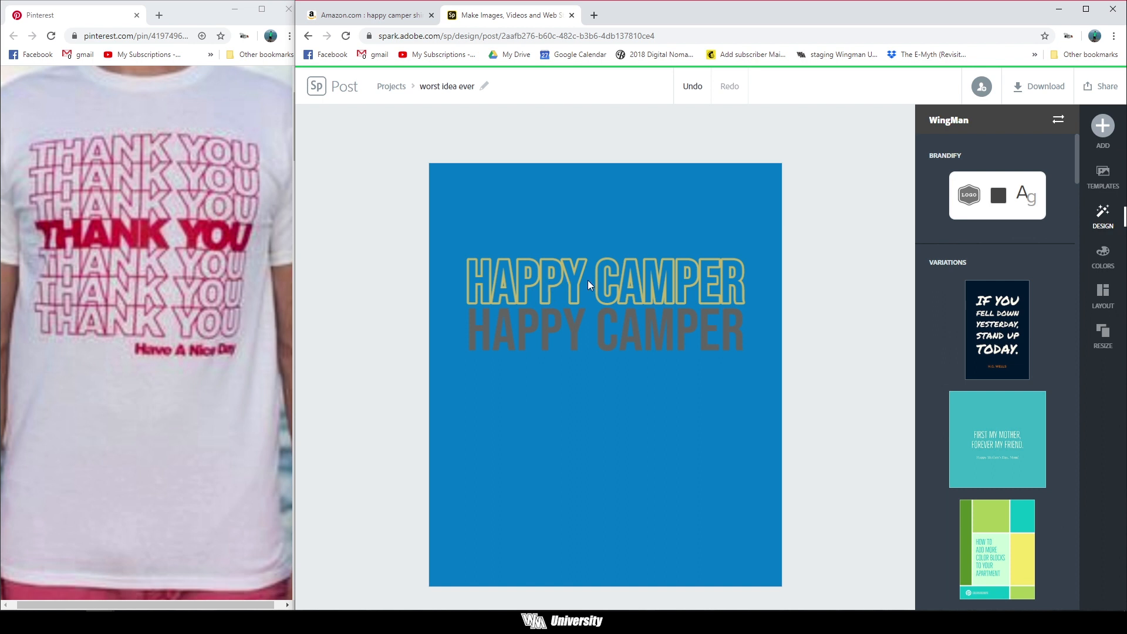
left_click(698, 429)
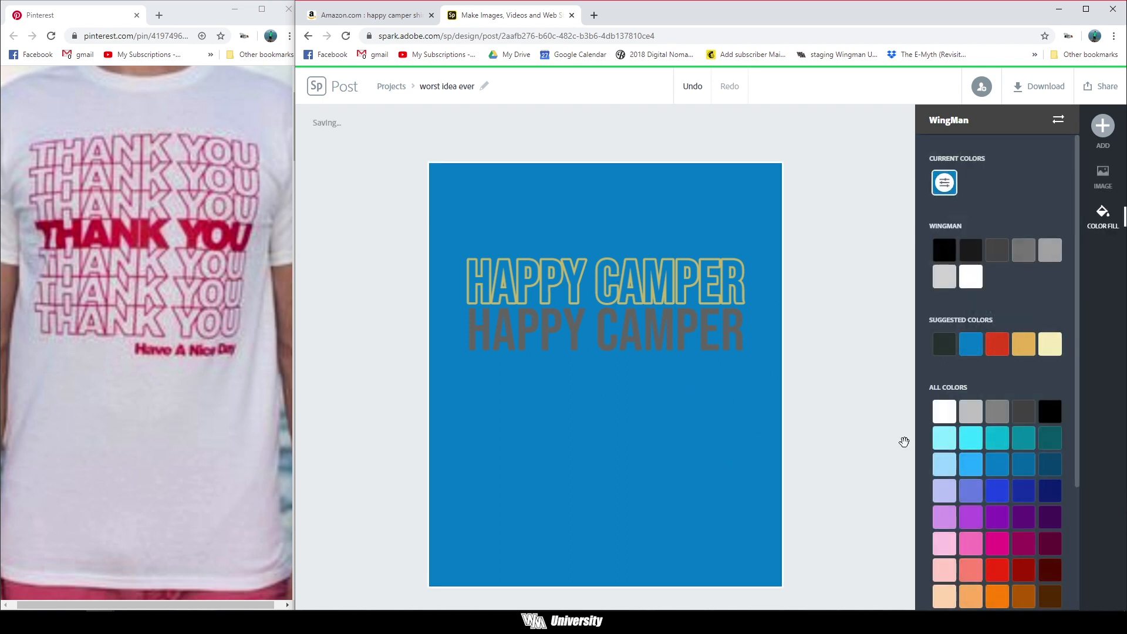
key("ctrl+z")
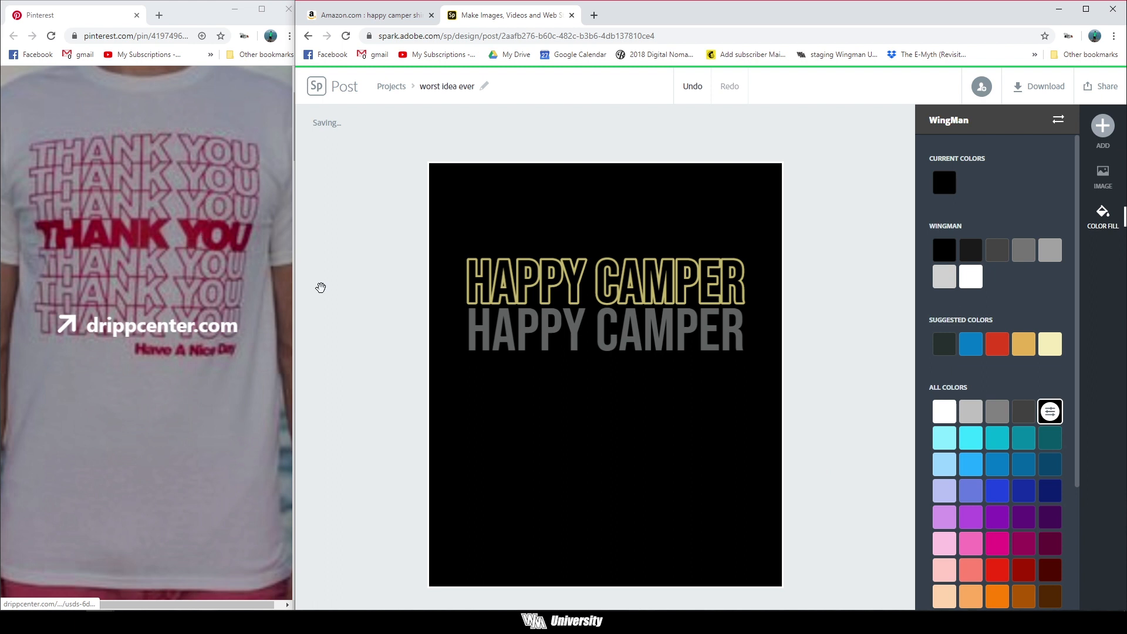
Move the outlined Happy Camper text slightly down so it sits closer to the solid text.
left_click(602, 283)
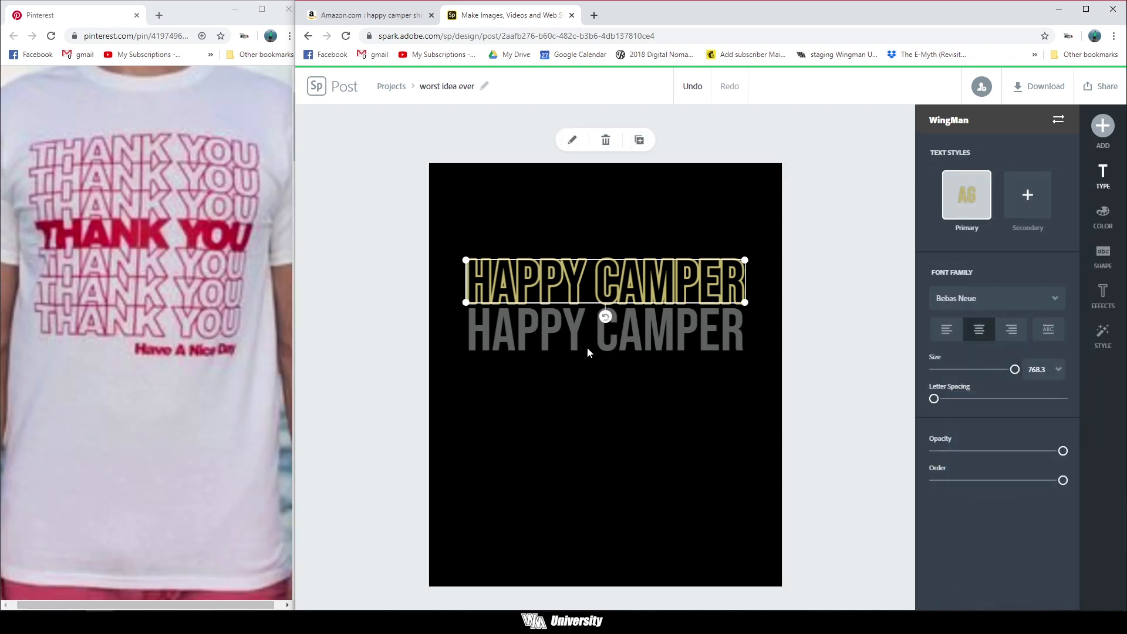
left_click_drag(604, 296, 604, 299)
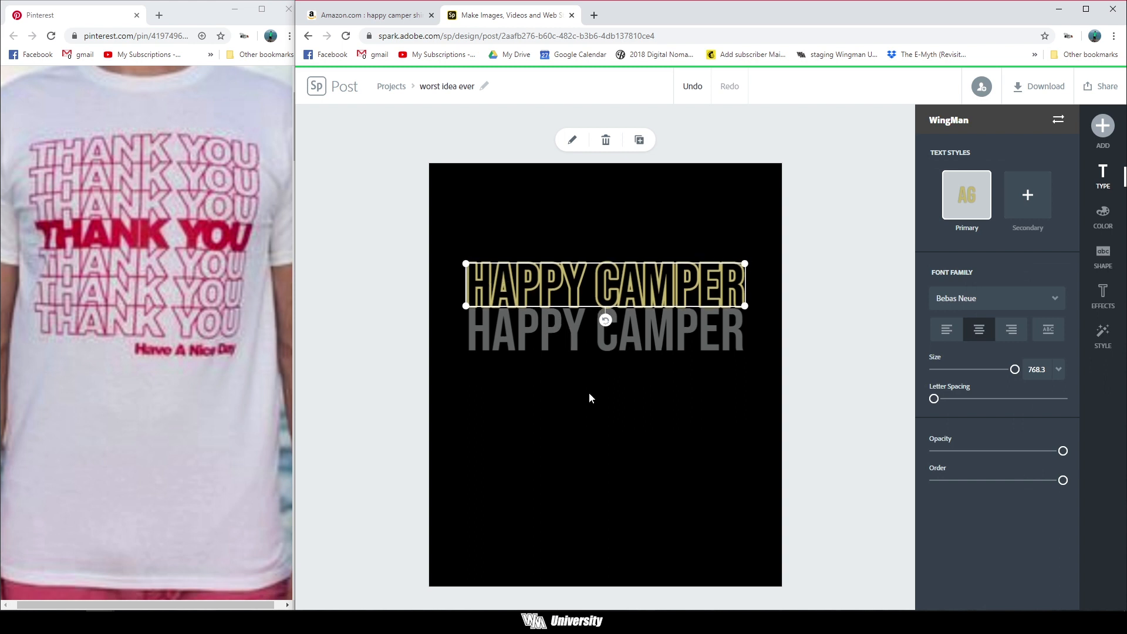
left_click(506, 423)
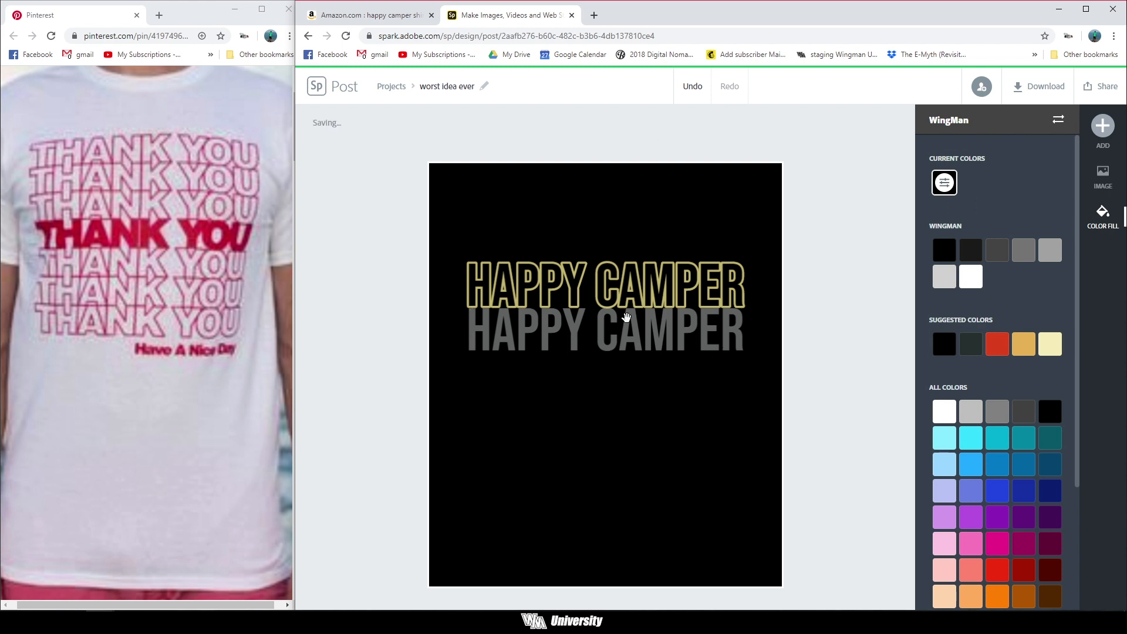
Recolour the outlined Happy Camper text with the custom bright red #FE0101.
left_click(624, 295)
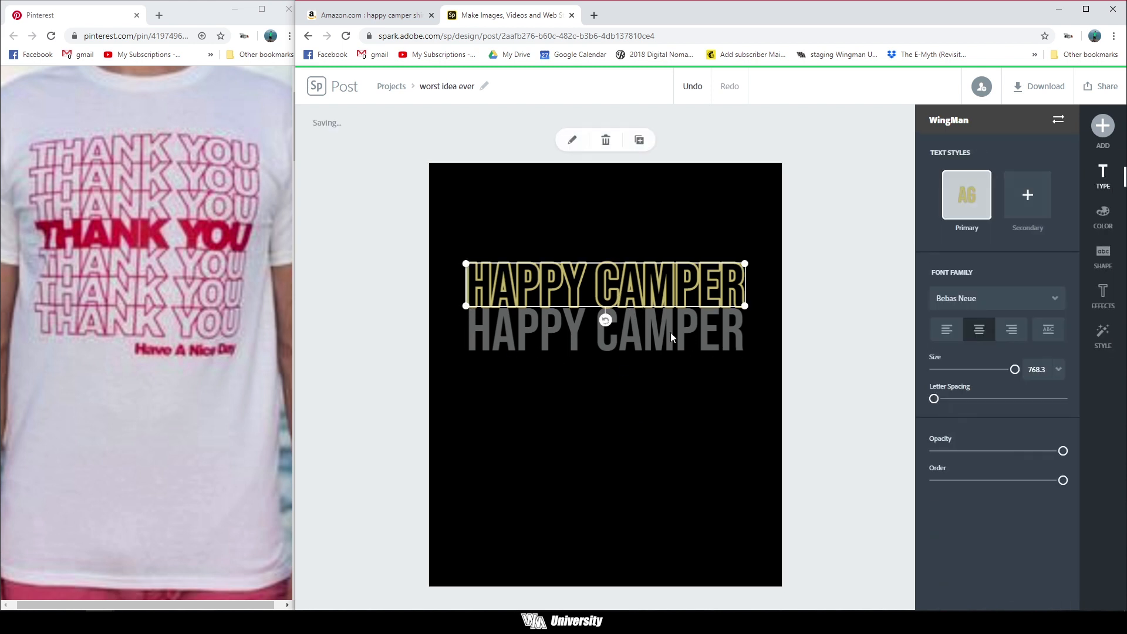
left_click(1106, 251)
left_click(1102, 215)
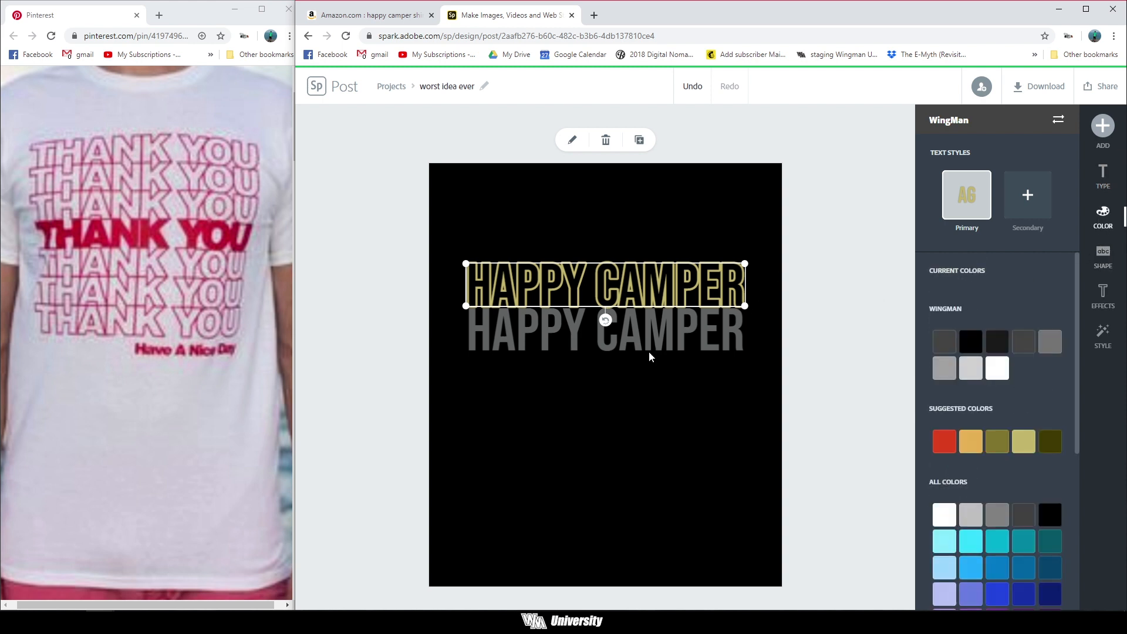
left_click(947, 440)
left_click(943, 441)
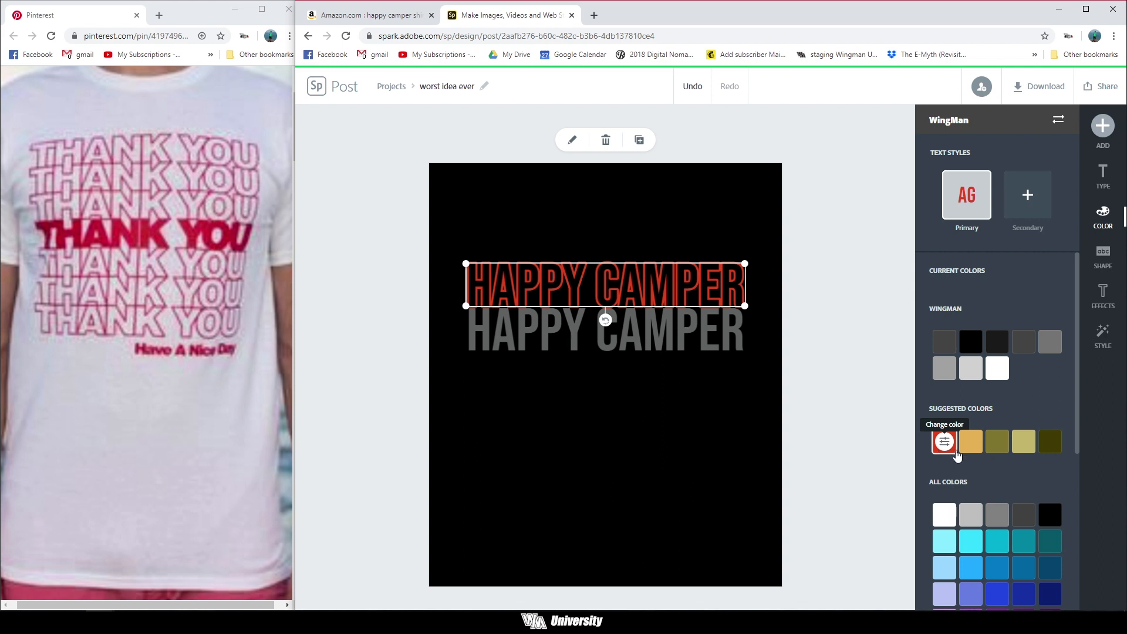
left_click_drag(1033, 344, 1054, 326)
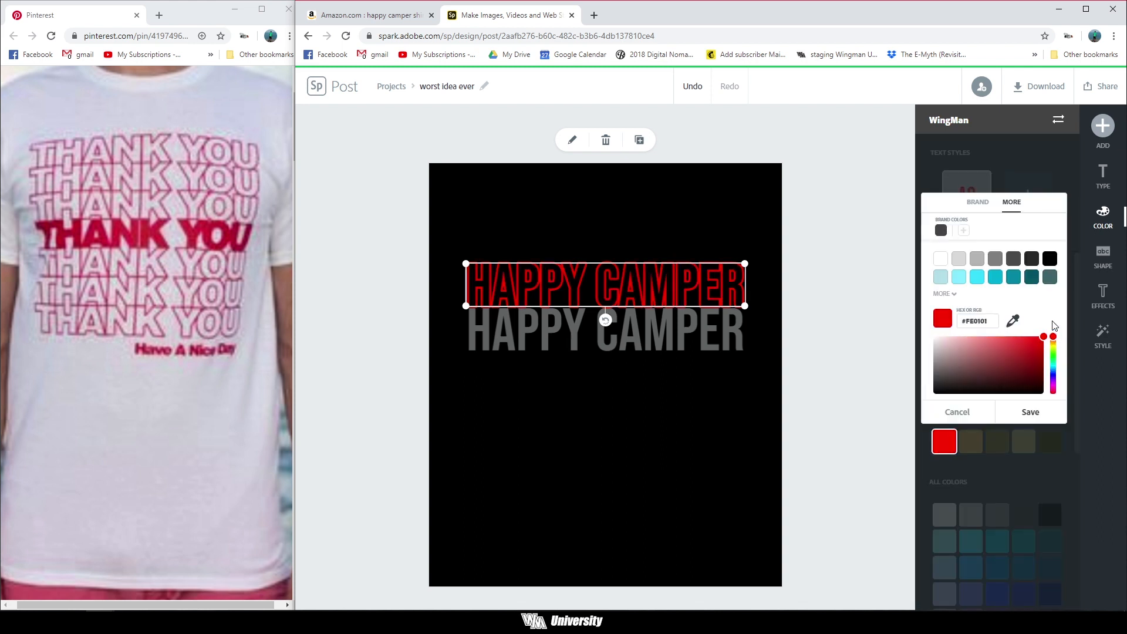
left_click(803, 421)
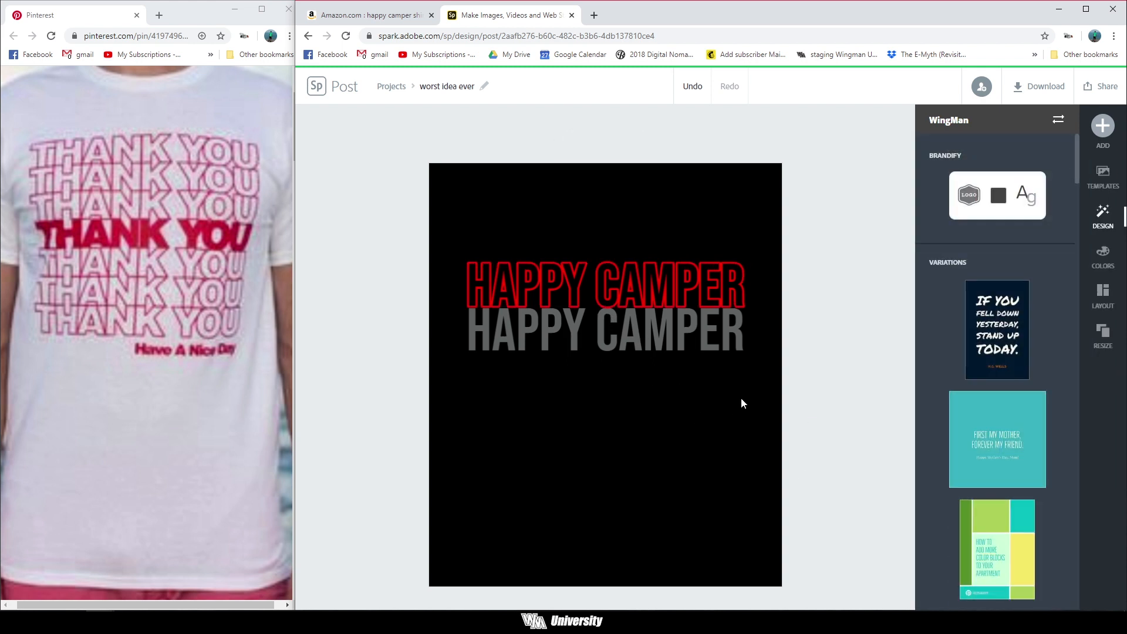
Recolour the solid Happy Camper text in the same bright red and nudge the outlined row slightly down against it.
left_click(728, 346)
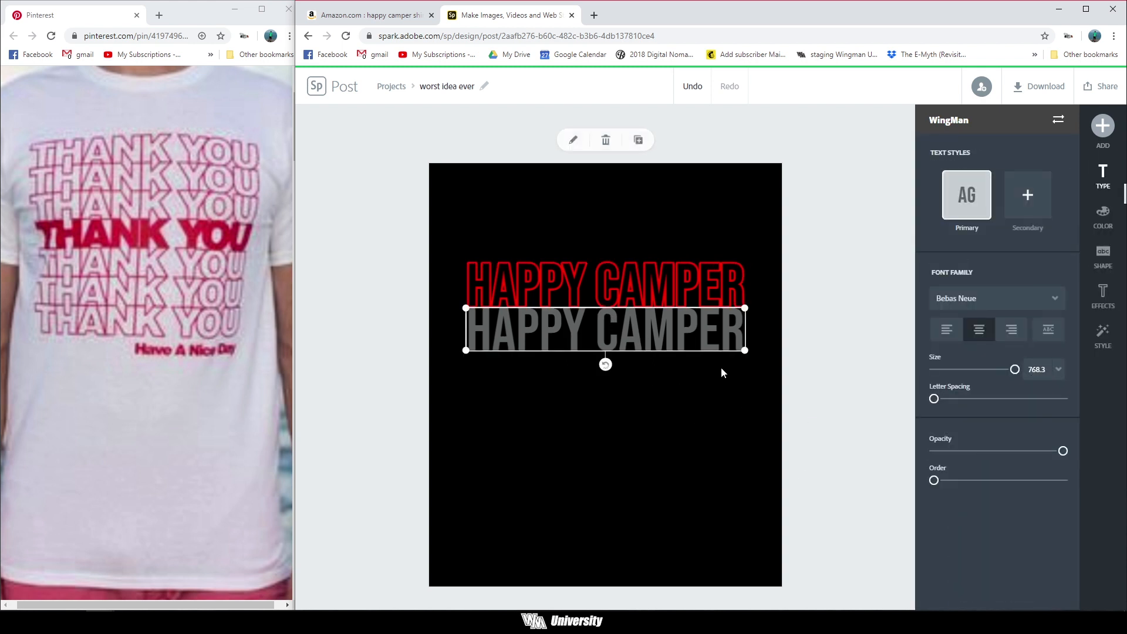
left_click(1100, 217)
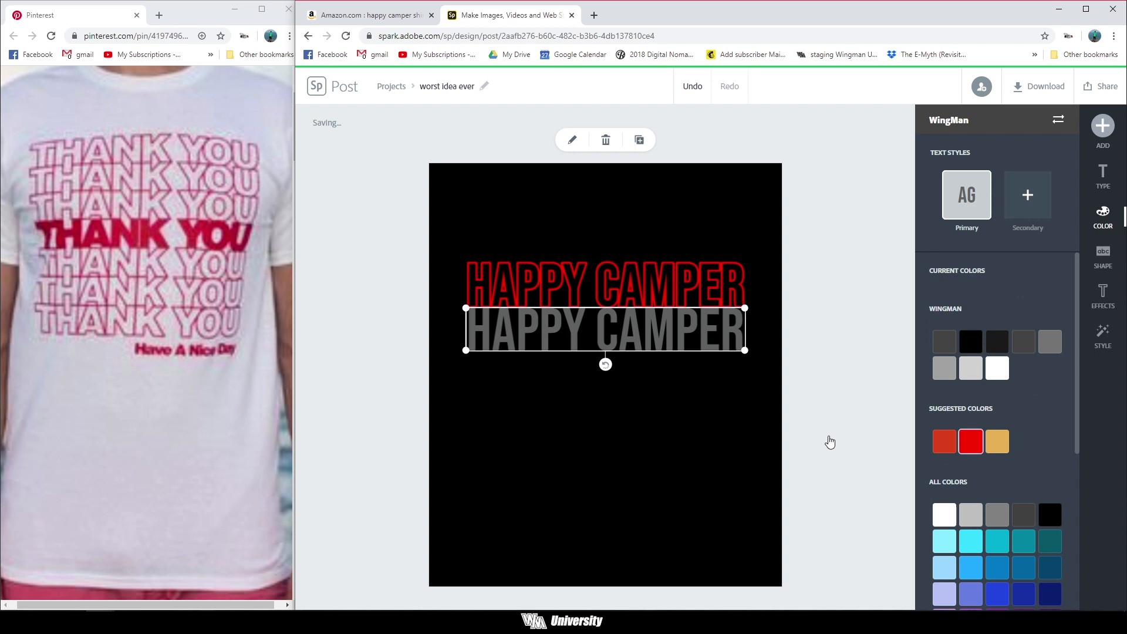
left_click(843, 346)
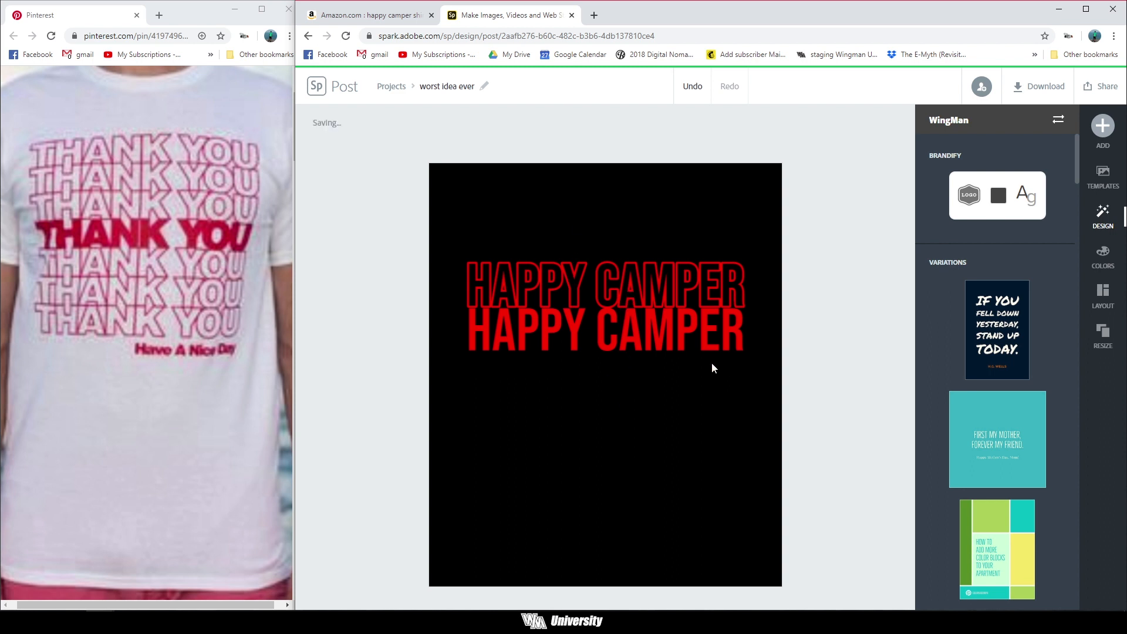
left_click(701, 320)
left_click(797, 327)
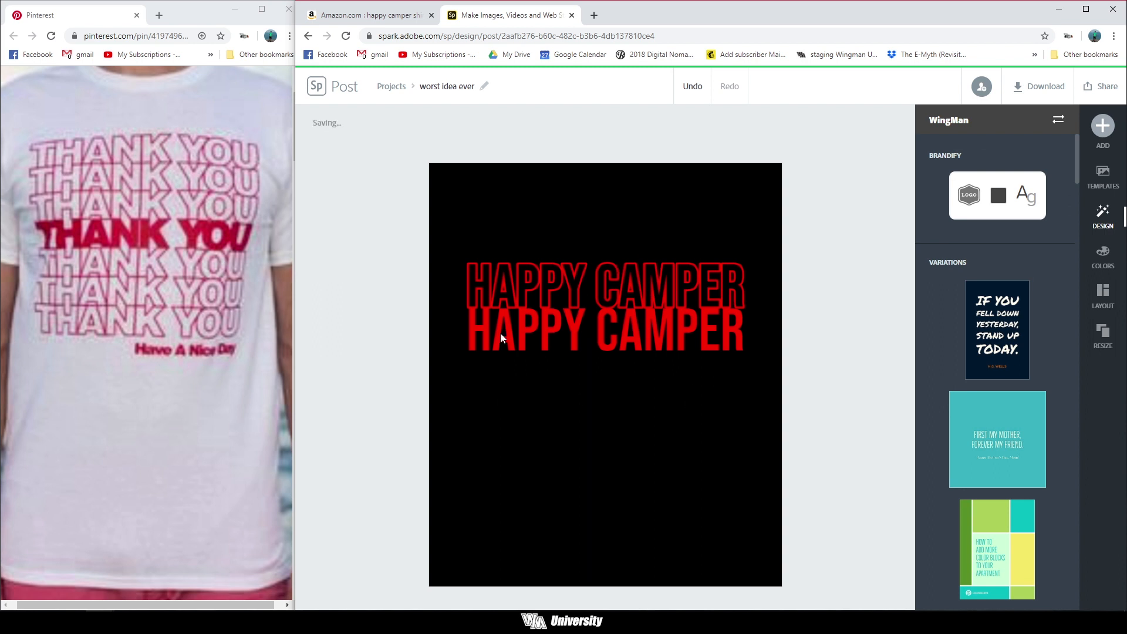
Duplicate the outlined Happy Camper row, place the copy directly above it, and nudge it into alignment with the rows below.
left_click(685, 306)
left_click(639, 139)
left_click_drag(654, 290, 637, 239)
left_click(820, 420)
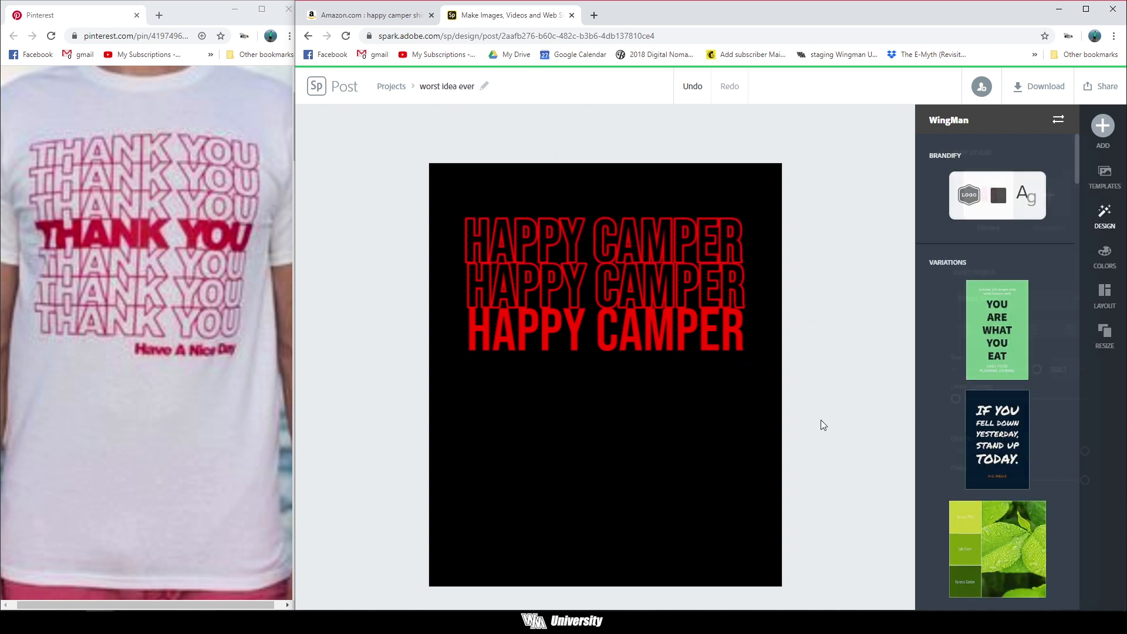
left_click(569, 241)
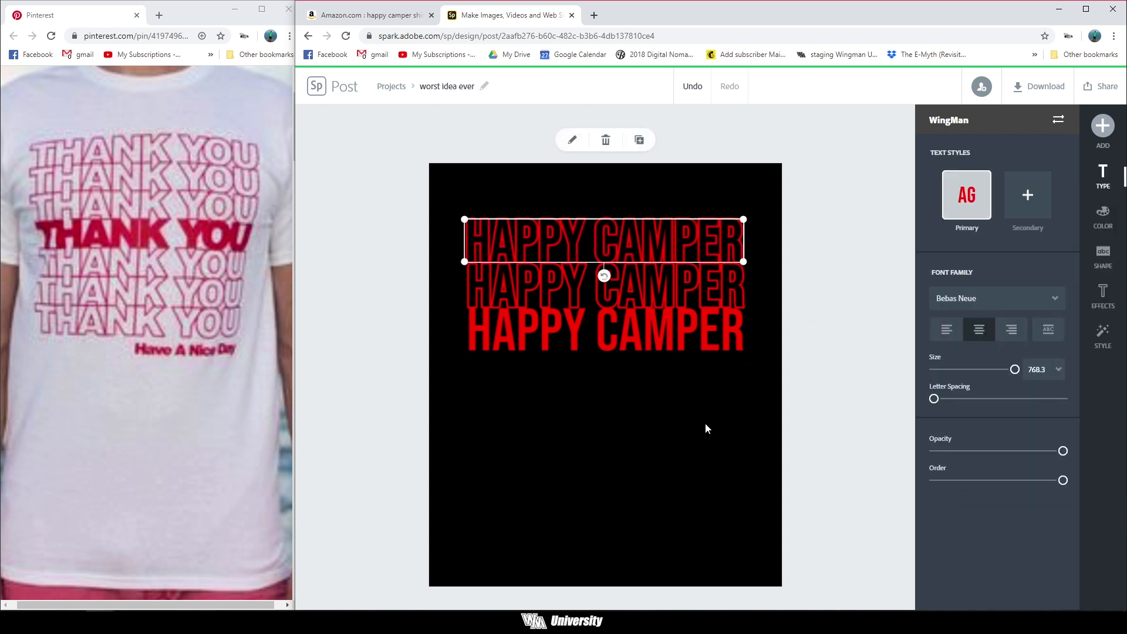
left_click(748, 505)
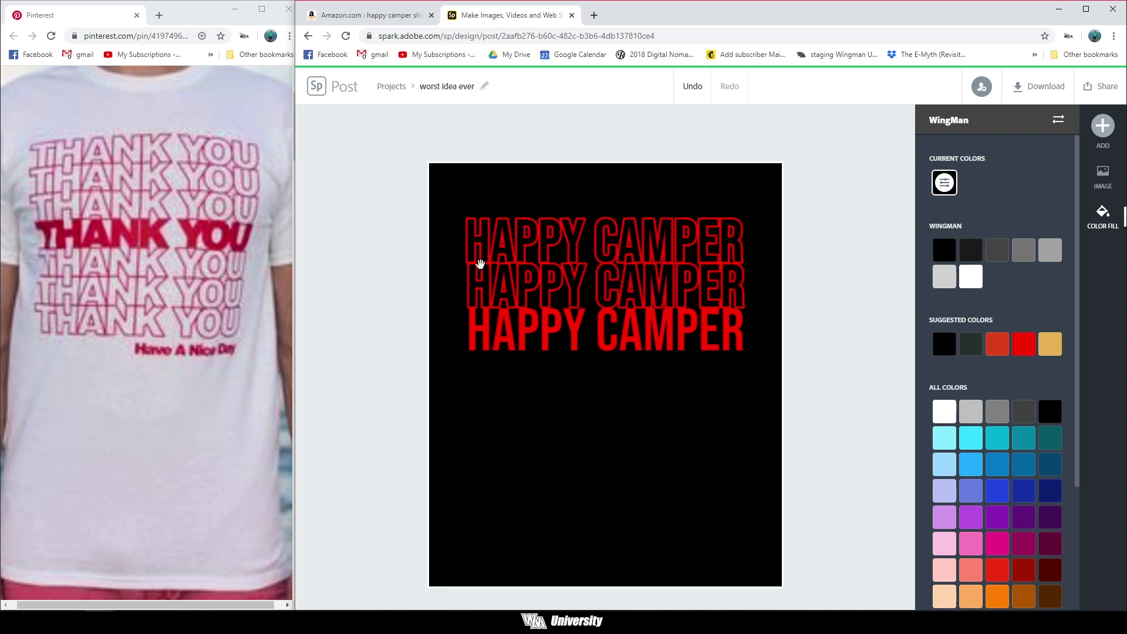
left_click(538, 240)
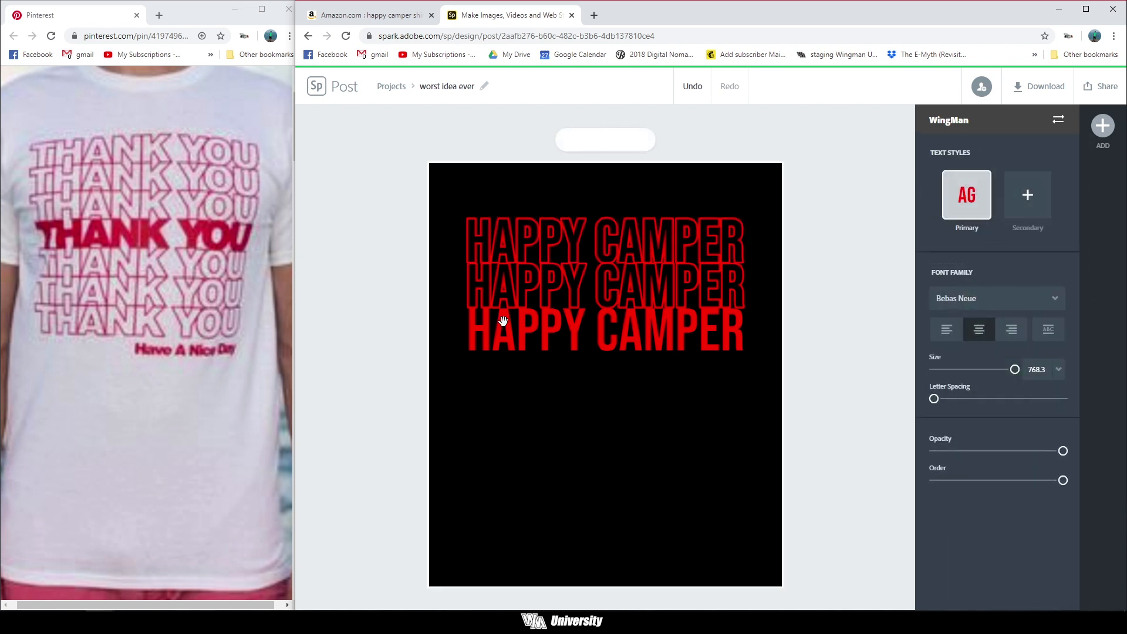
left_click(522, 348)
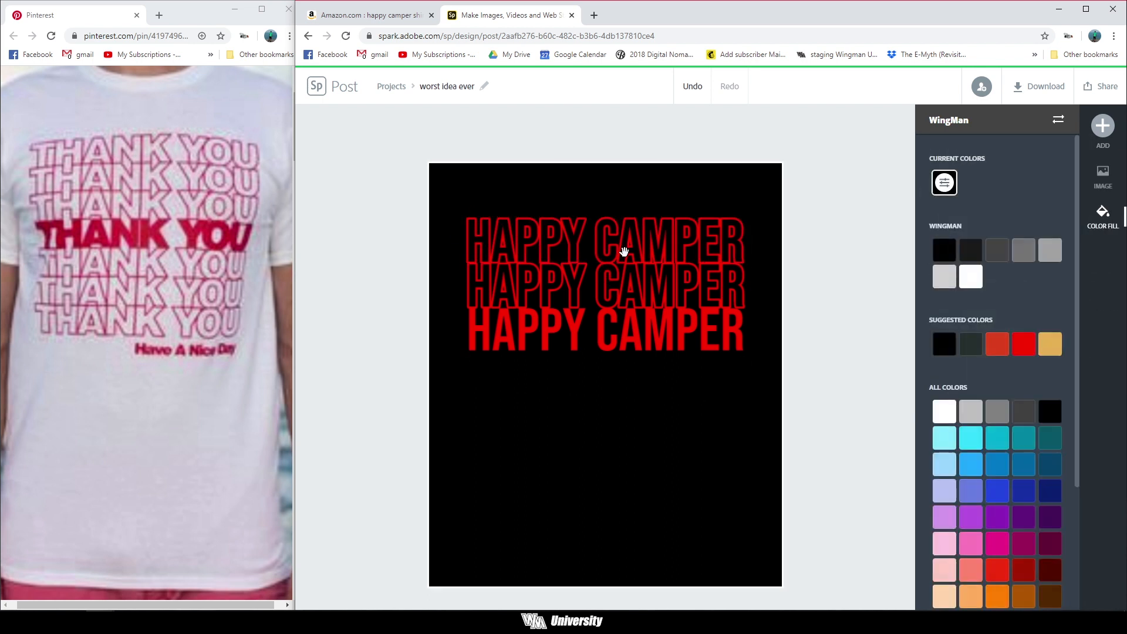
left_click(625, 253)
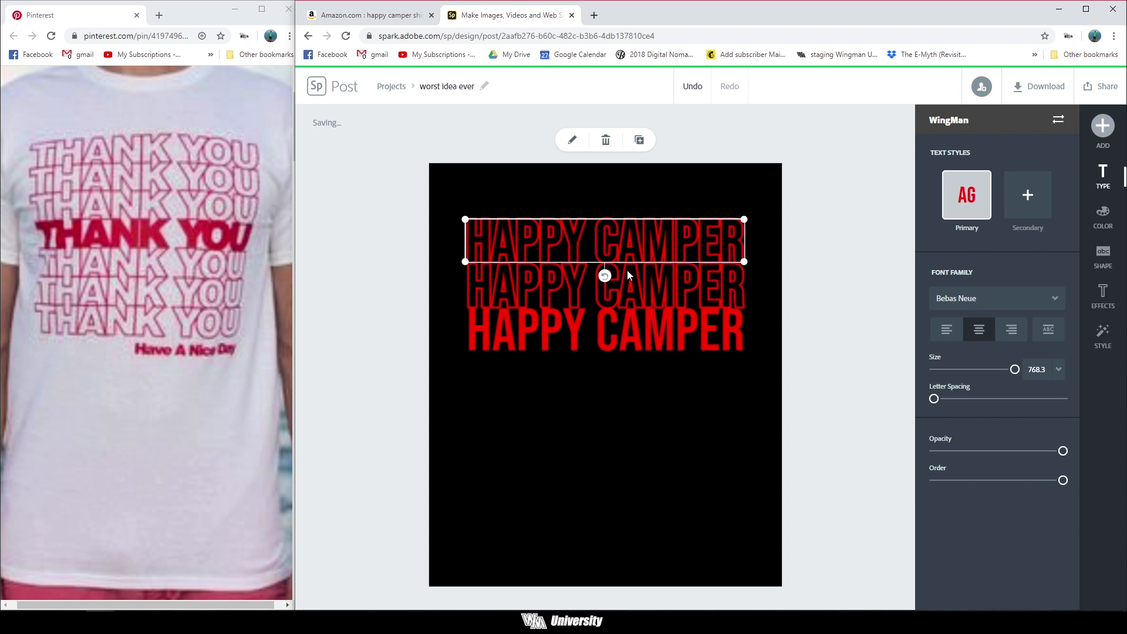
Duplicate the middle outlined row, place the copy directly below the solid text, and nudge it into alignment.
left_click(653, 302)
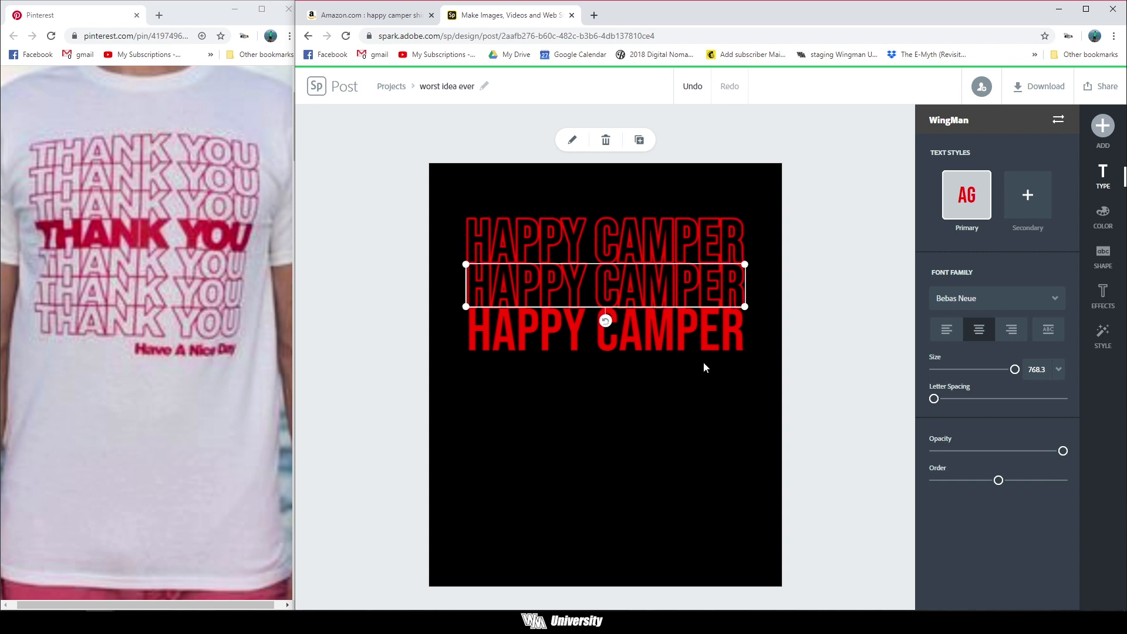
left_click(638, 140)
left_click_drag(652, 285, 551, 380)
left_click(692, 498)
left_click(509, 374)
key("Right")
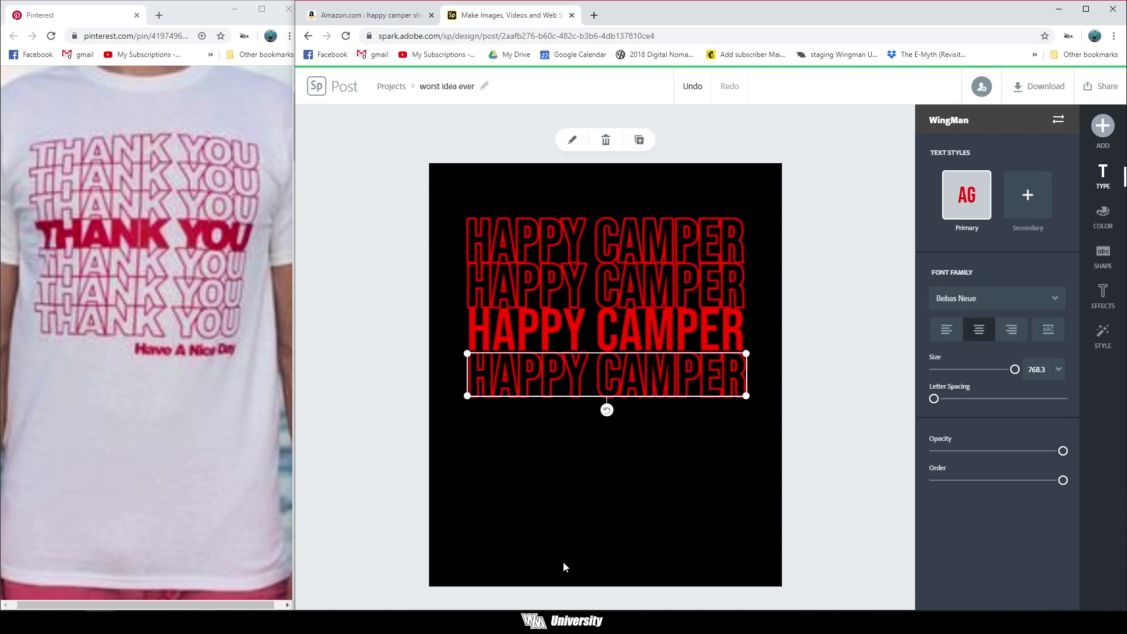
left_click(540, 508)
left_click(526, 379)
key("Up")
key("Up")
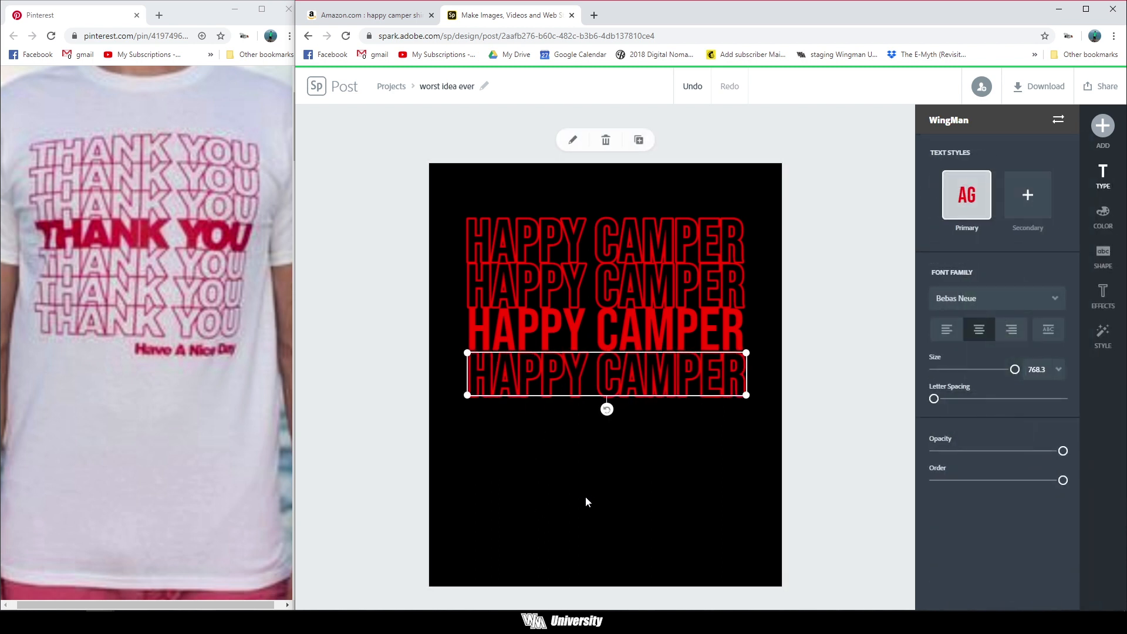
left_click(615, 488)
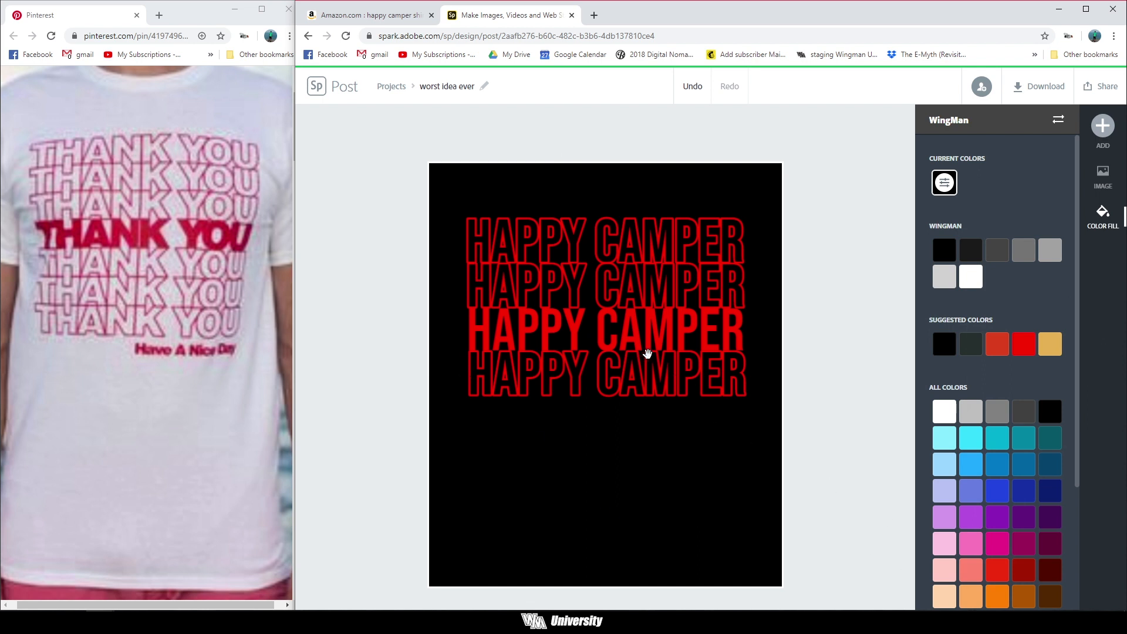
Duplicate the outlined row beneath the solid text and place the copy directly below it as a fifth aligned row.
left_click(648, 354)
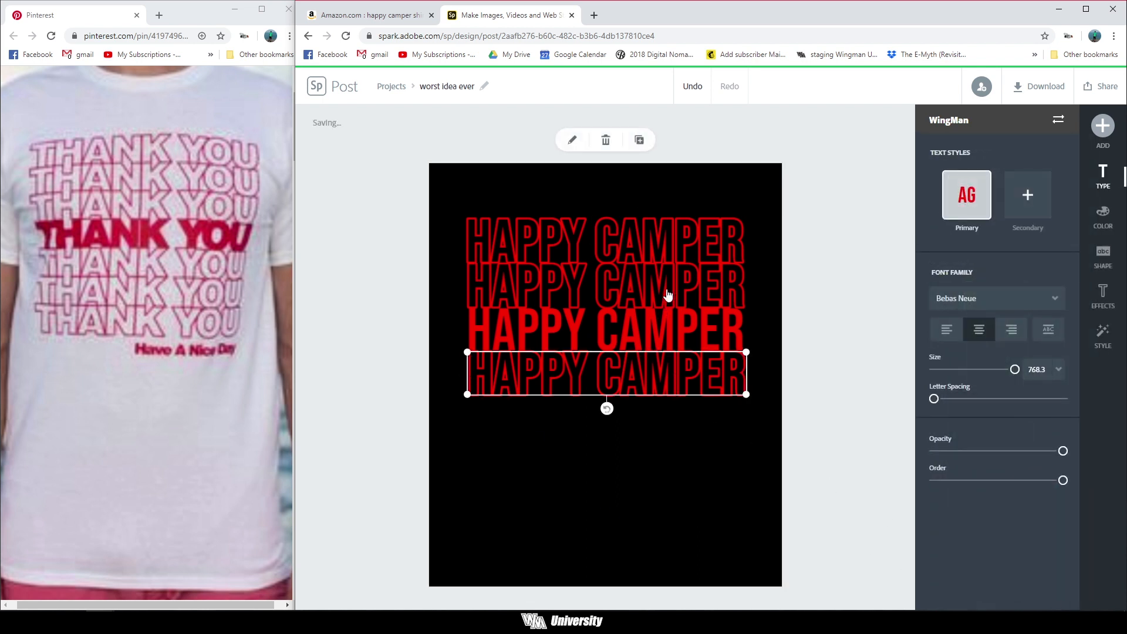
left_click(639, 140)
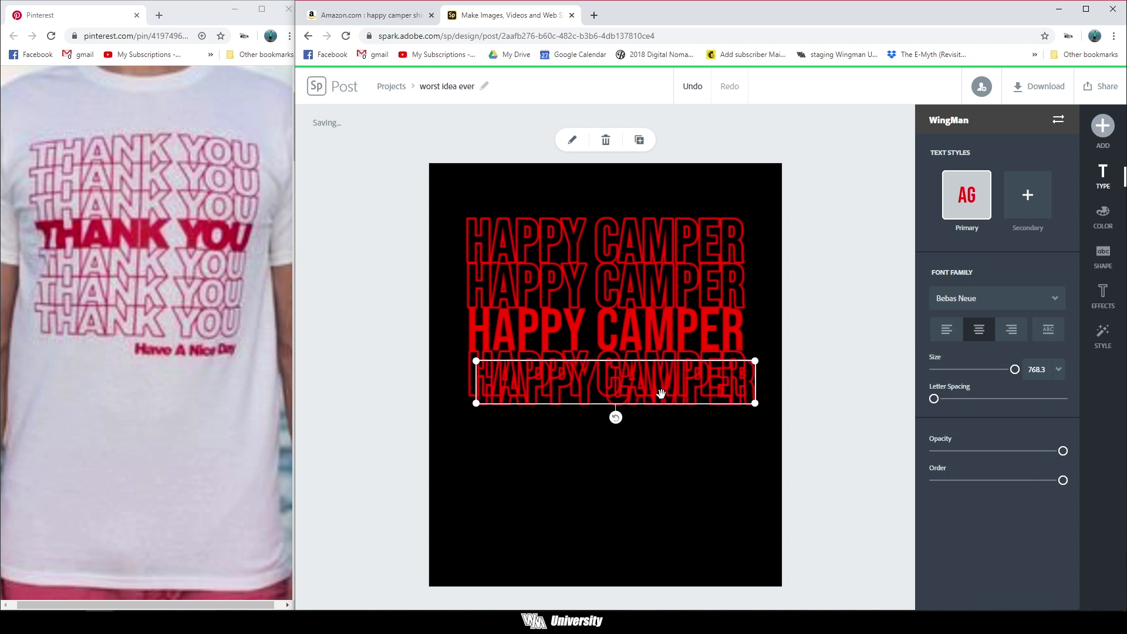
left_click_drag(661, 382, 654, 425)
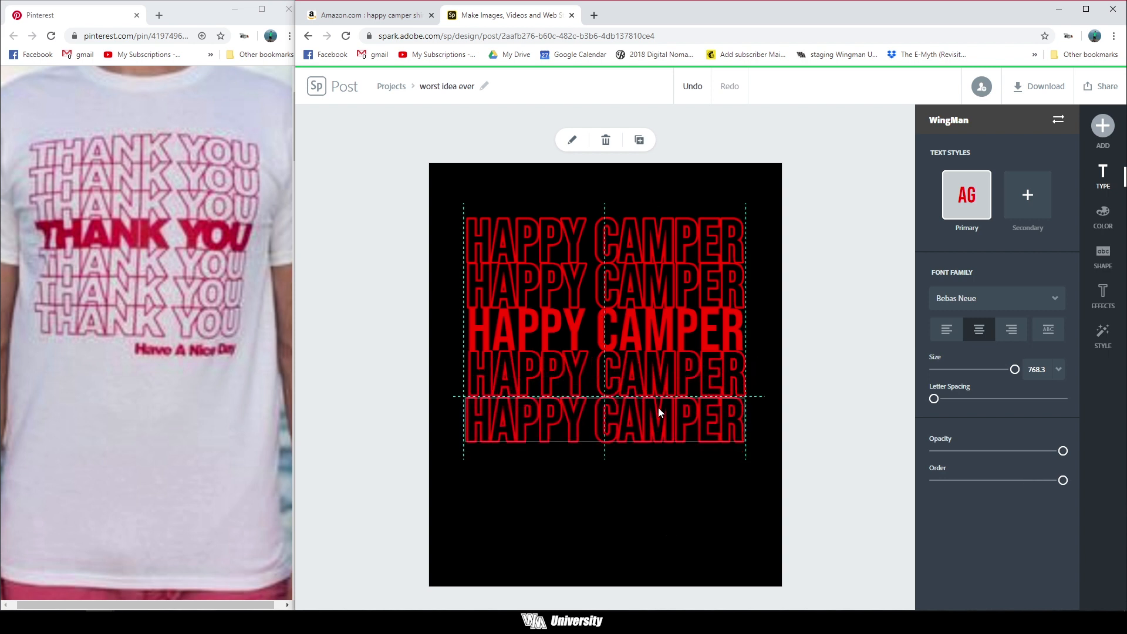
left_click(708, 459)
left_click(711, 412)
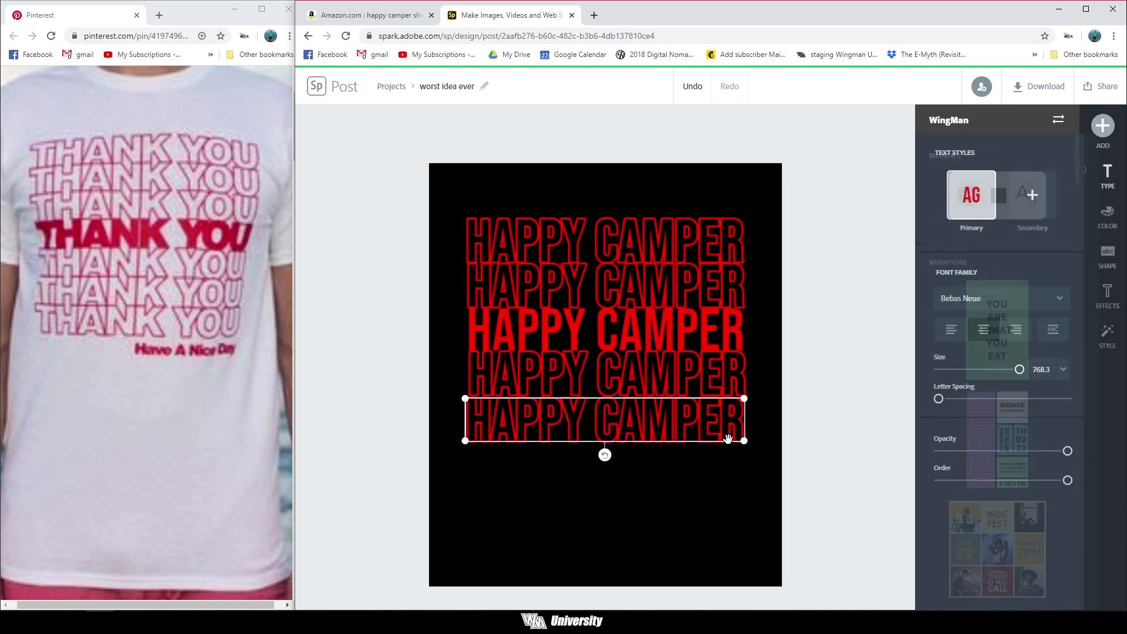
left_click(696, 489)
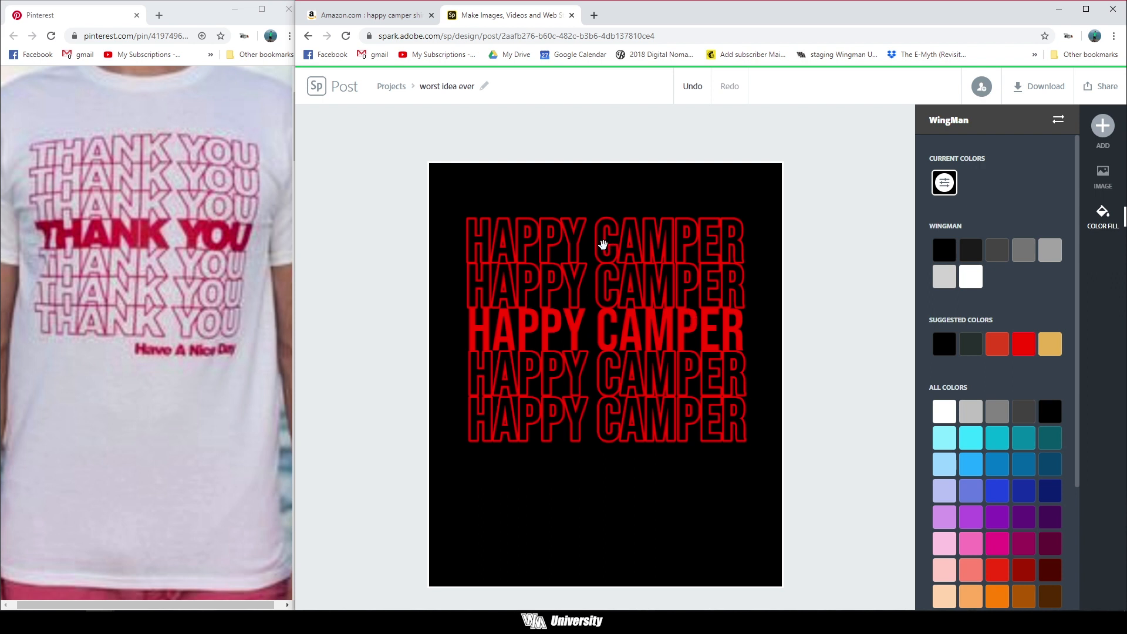
Group all five Happy Camper rows and move the group up toward the top of the canvas.
left_click(596, 245)
left_click(595, 287, "shift")
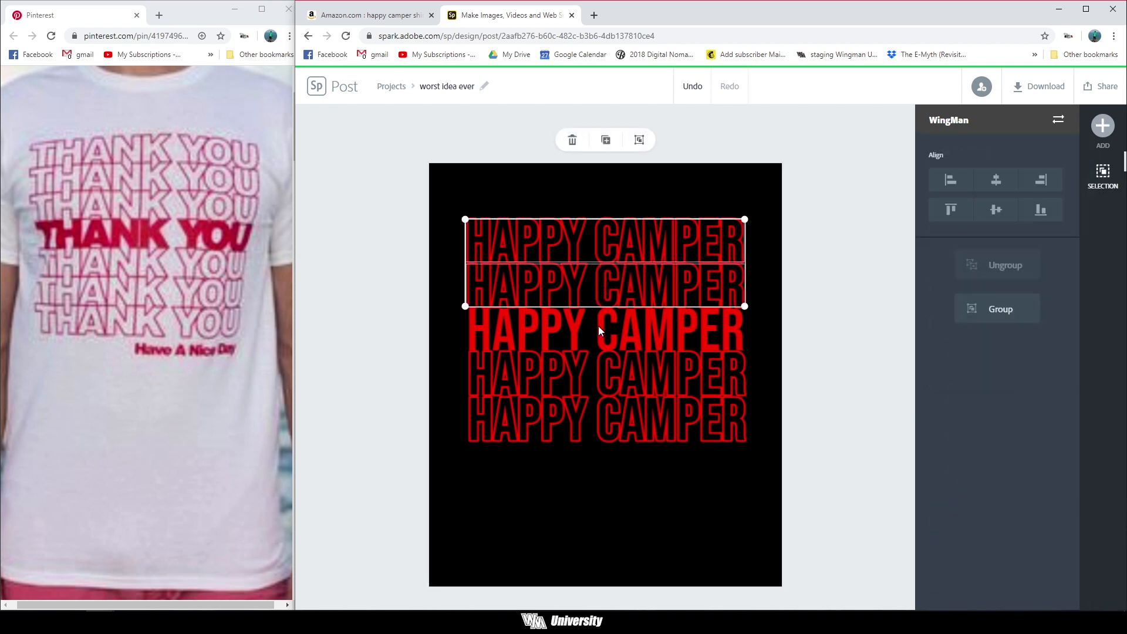
left_click(598, 329, "shift")
left_click(603, 371, "shift")
left_click(601, 409, "shift")
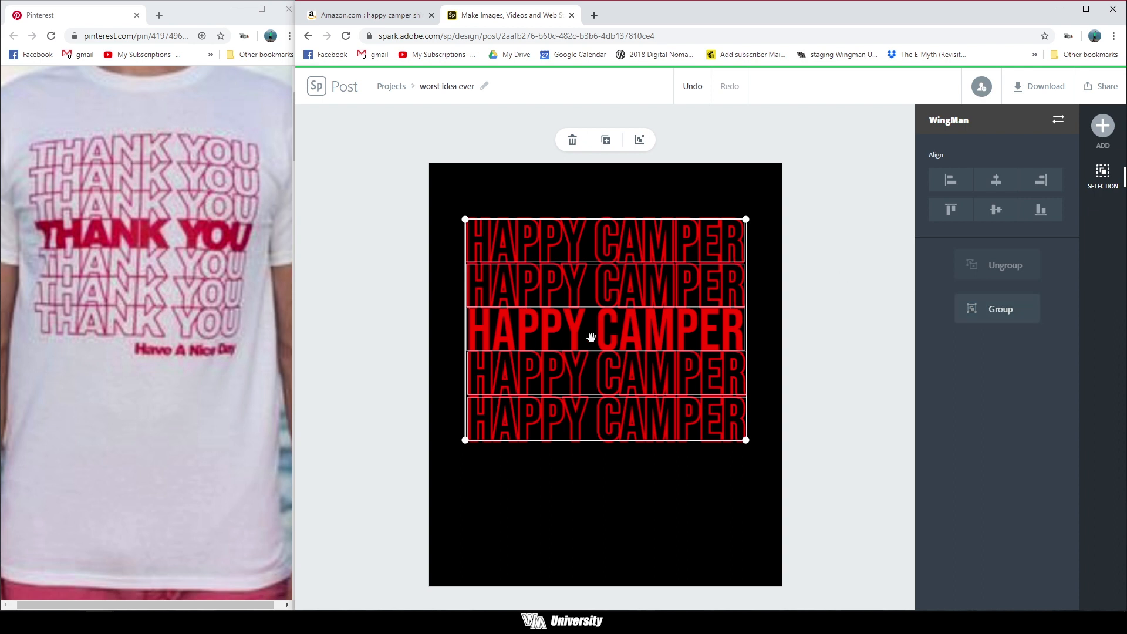
left_click(995, 310)
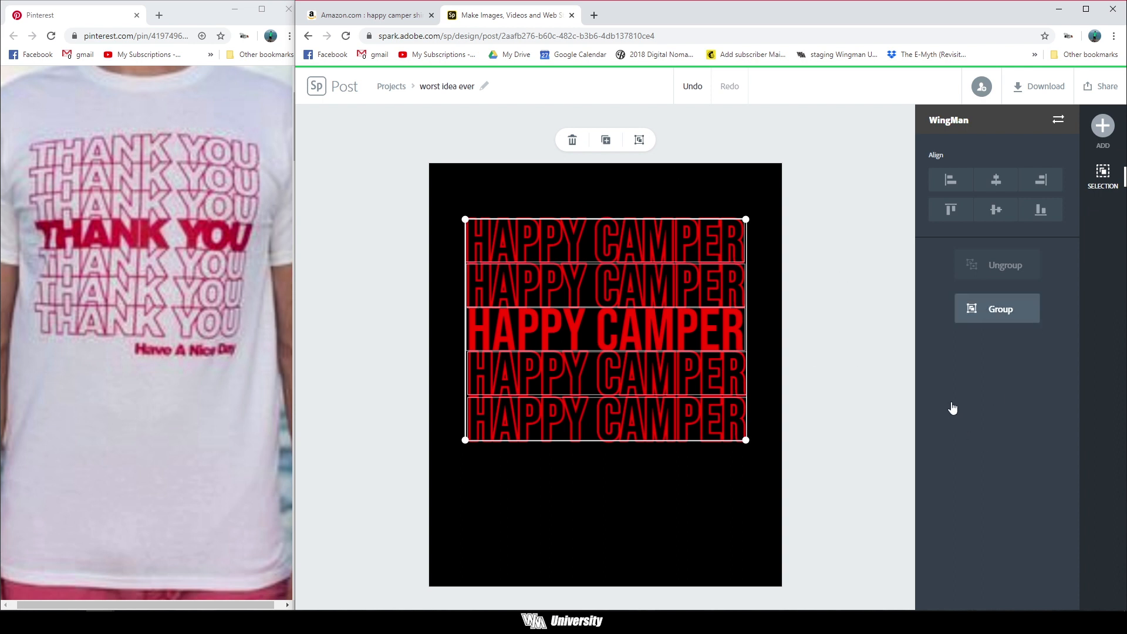
left_click_drag(610, 310, 610, 275)
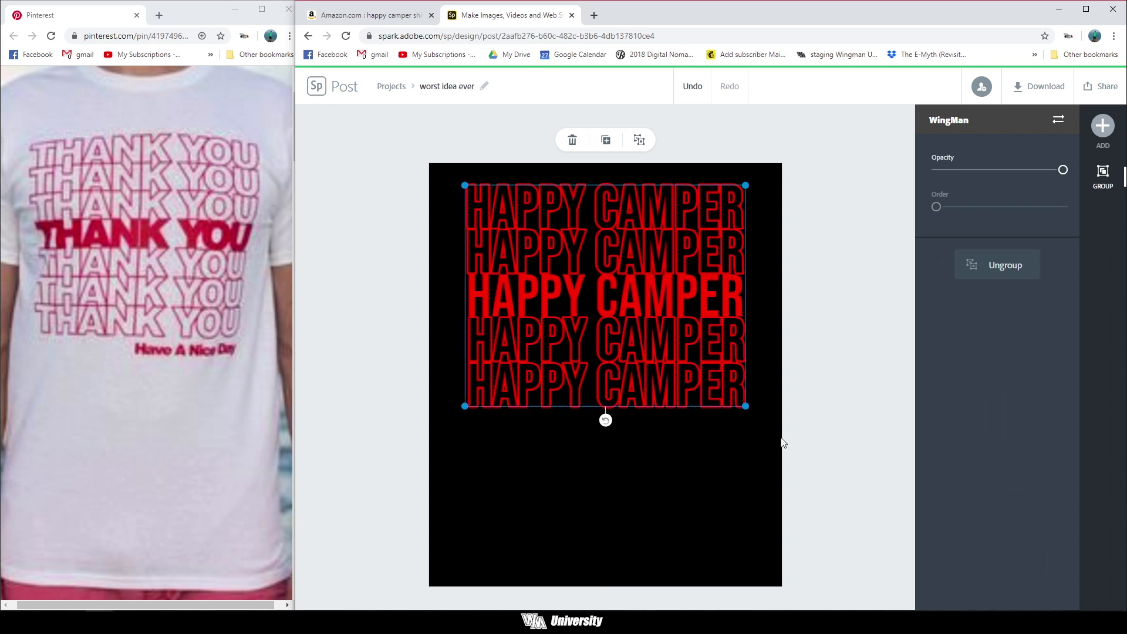
Duplicate the solid Happy Camper row, place the copy below the stack, and shrink it to a font size of about 608.
left_click(713, 471)
left_click(659, 332)
double_click(622, 289)
left_click(686, 382)
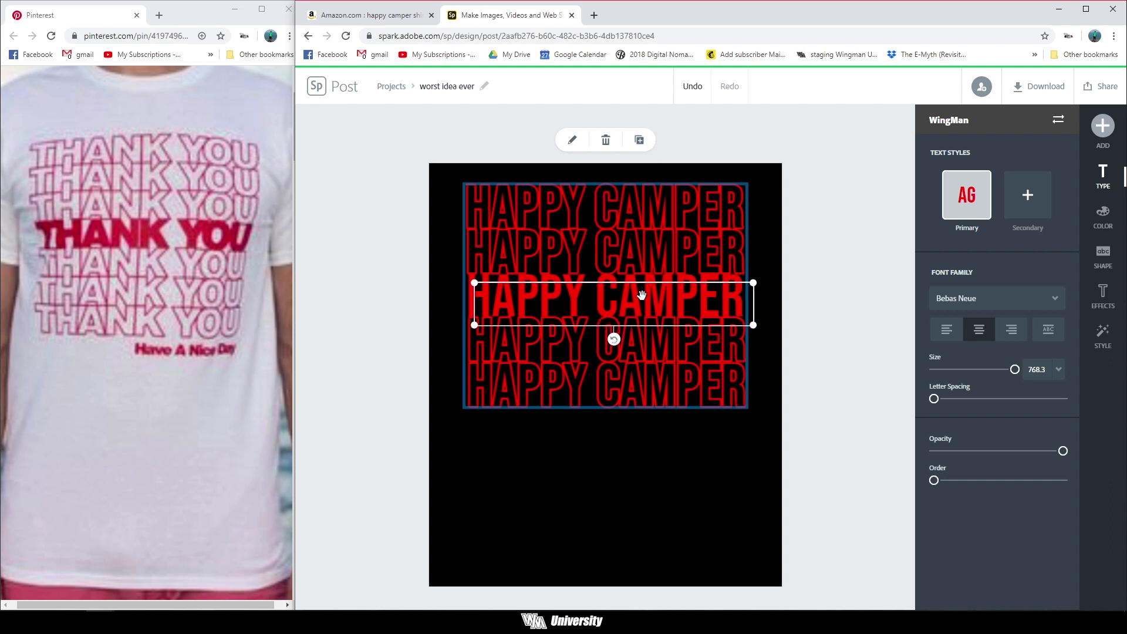
left_click_drag(647, 382, 659, 465)
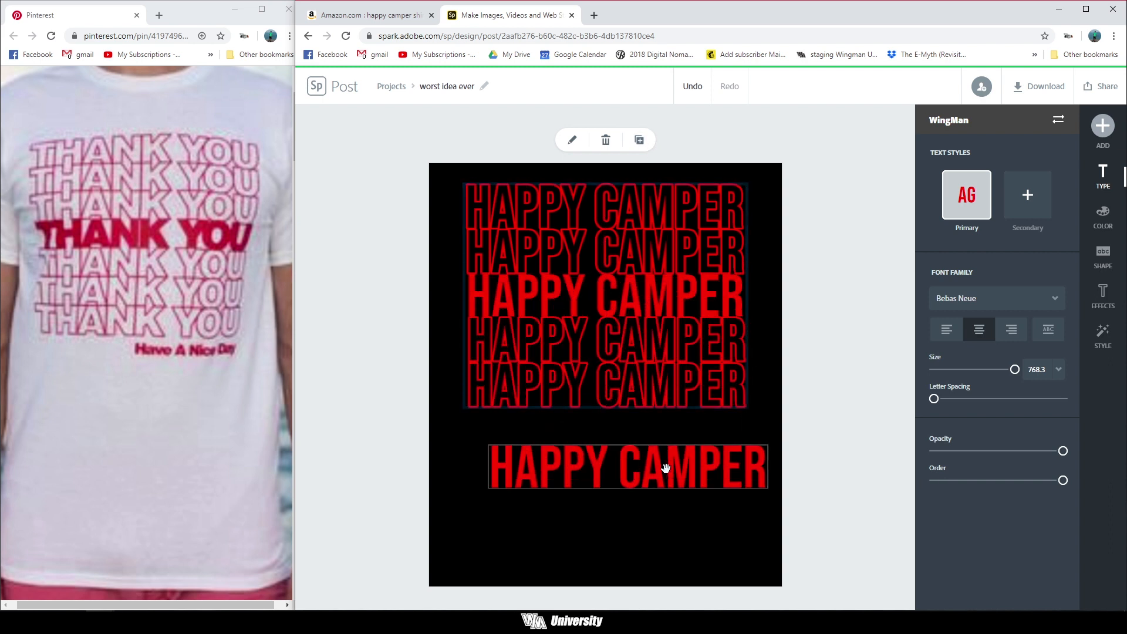
left_click_drag(767, 496, 709, 480)
Ungroup the rows and move the smaller solid copy just below the stack, lined up with its right edge.
left_click(649, 399)
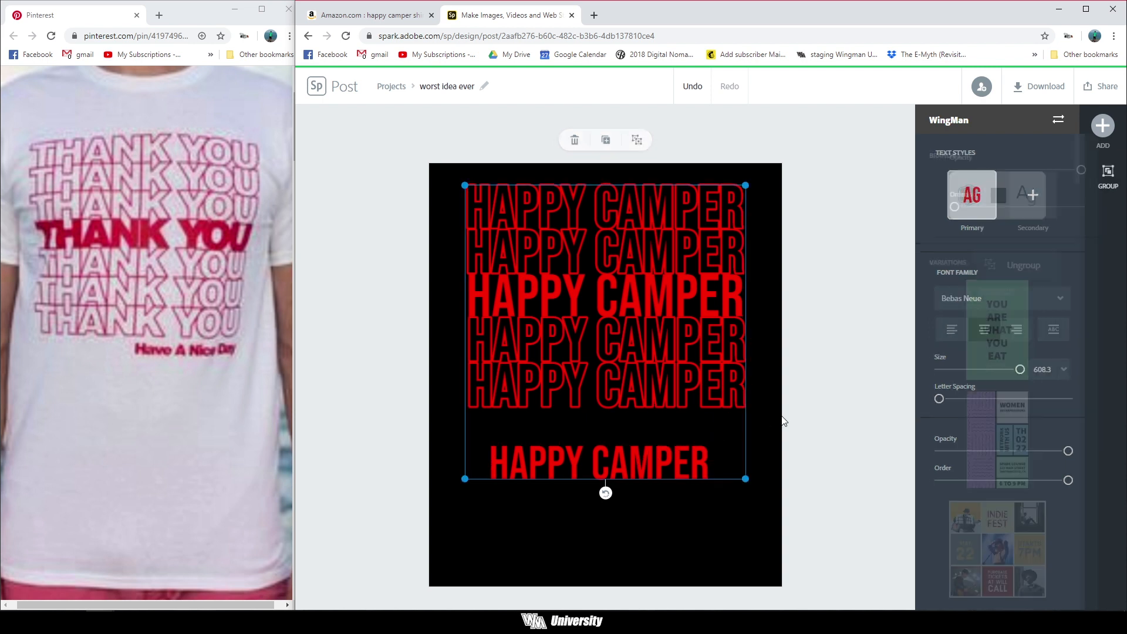
left_click(614, 460)
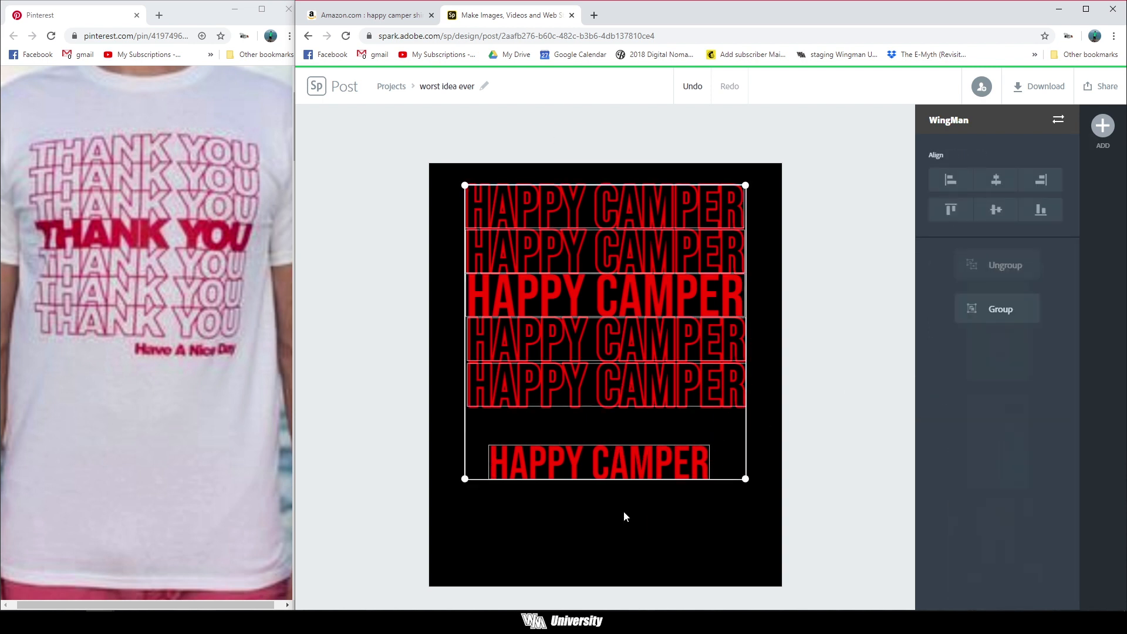
left_click(583, 466)
left_click(582, 465)
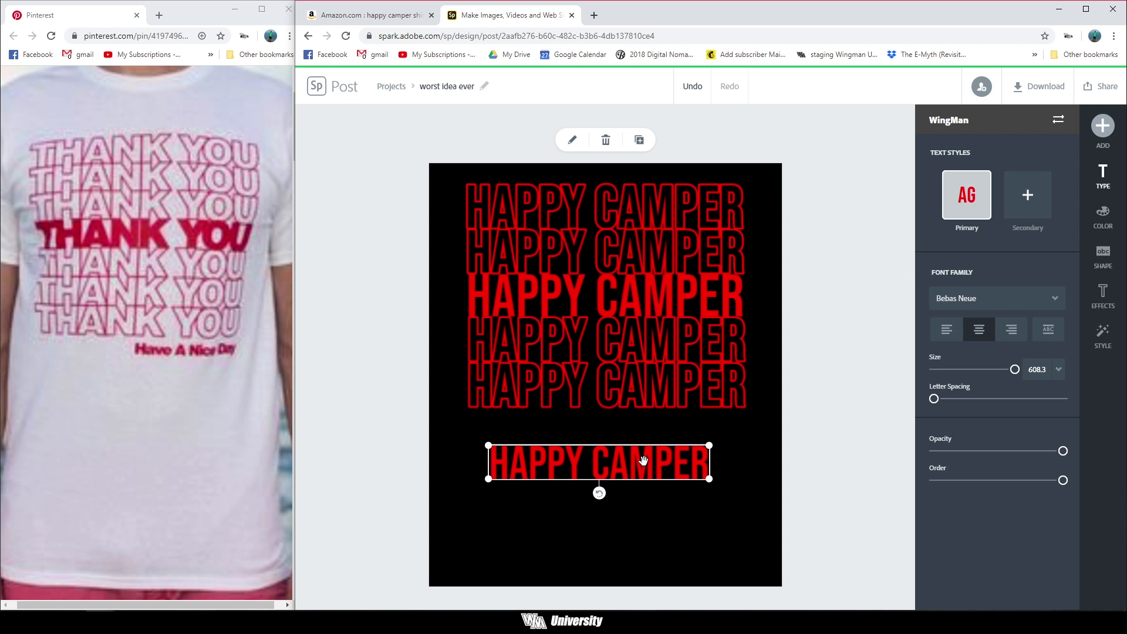
left_click_drag(643, 460, 681, 441)
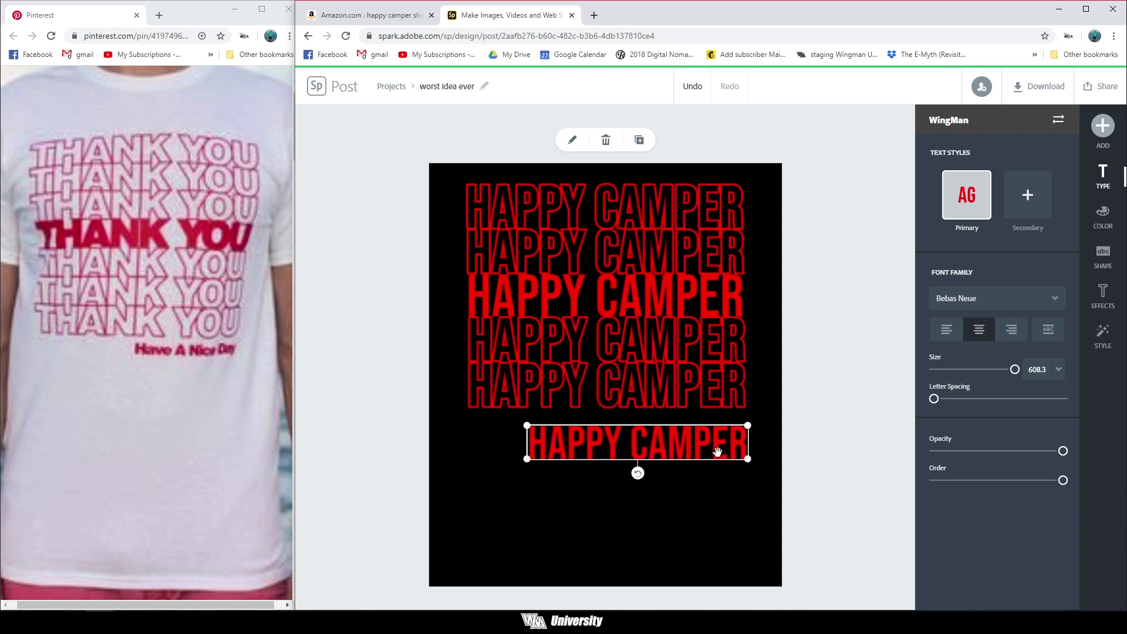
Replace the wording of the small solid copy with "Still Plays Outside".
double_click(714, 443)
left_click_drag(762, 298, 476, 317)
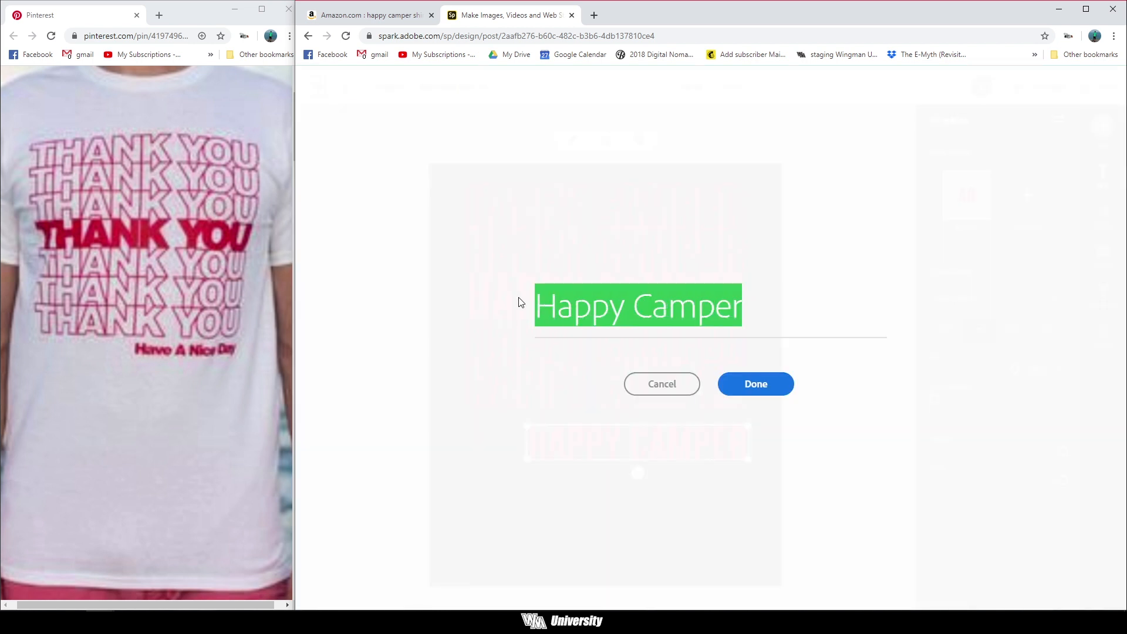
type("Still Plays Out Si")
key("BackSpace")
key("BackSpace")
key("BackSpace")
type("side")
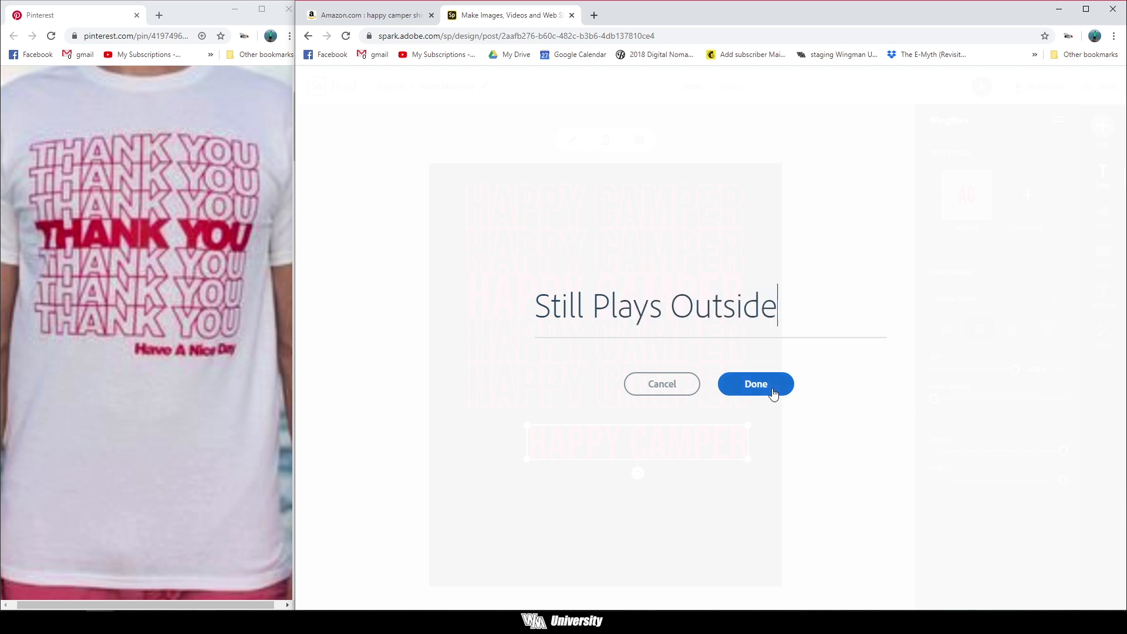
left_click(772, 392)
Shrink the Still Plays Outside tagline to a font size of about 300 and align it with the stack's right edge.
left_click_drag(748, 460, 605, 441)
left_click_drag(554, 434, 693, 440)
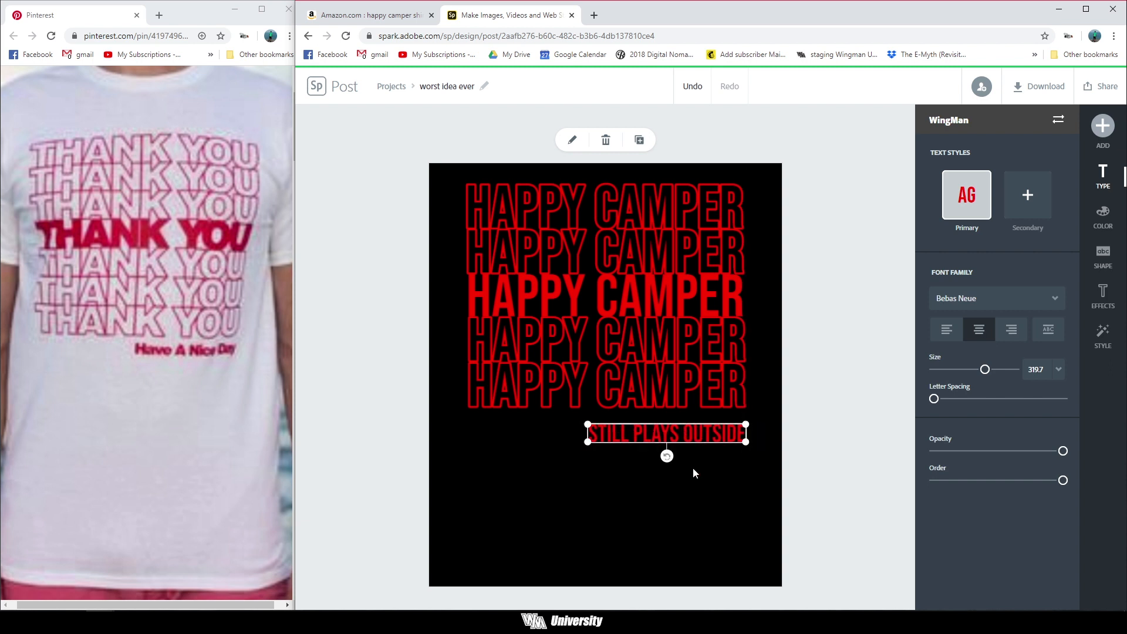
left_click(551, 526)
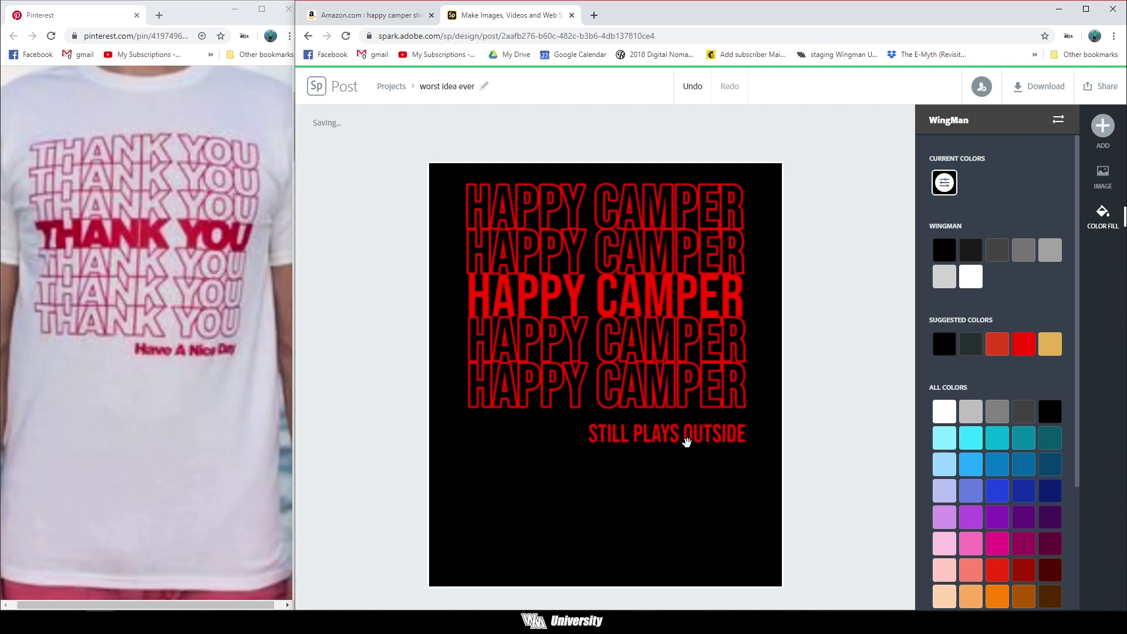
left_click(626, 436)
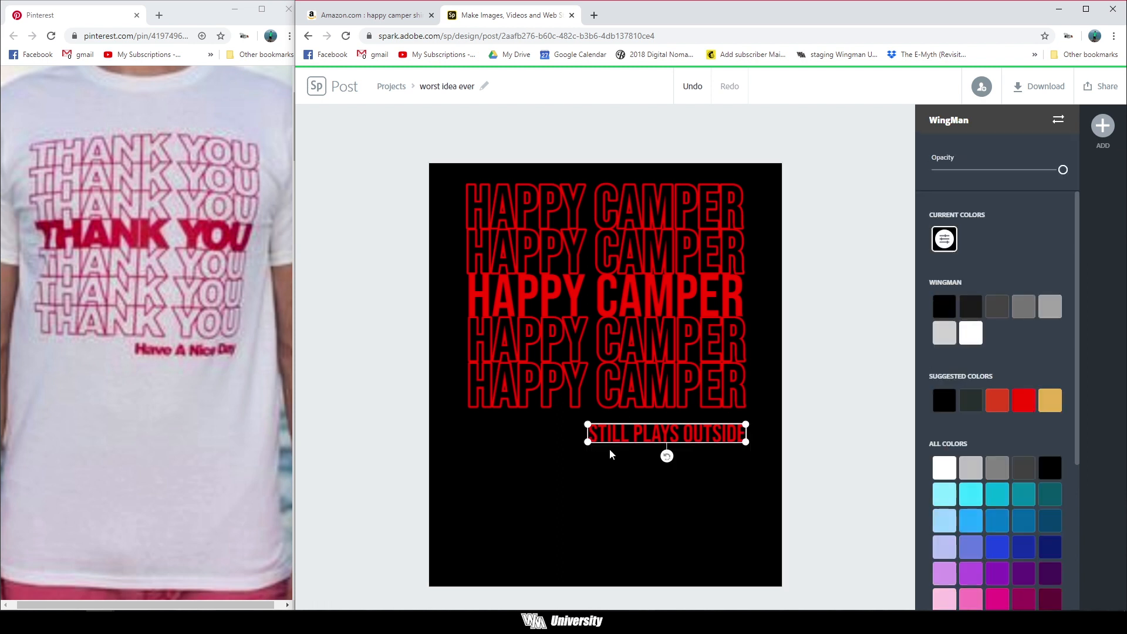
left_click_drag(585, 445, 597, 437)
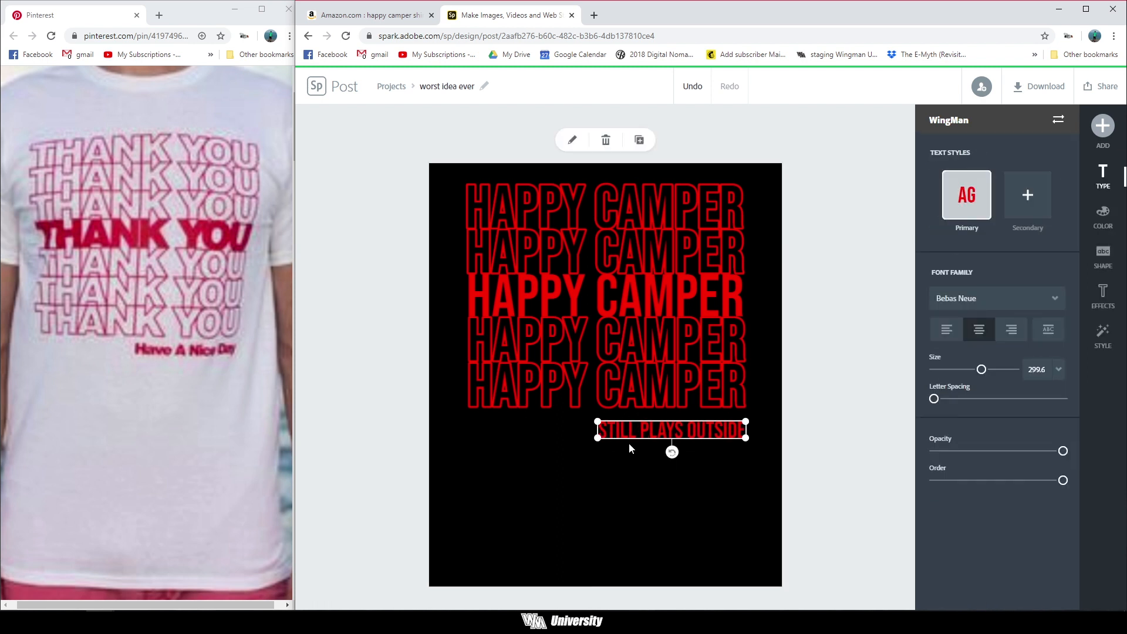
left_click(754, 463)
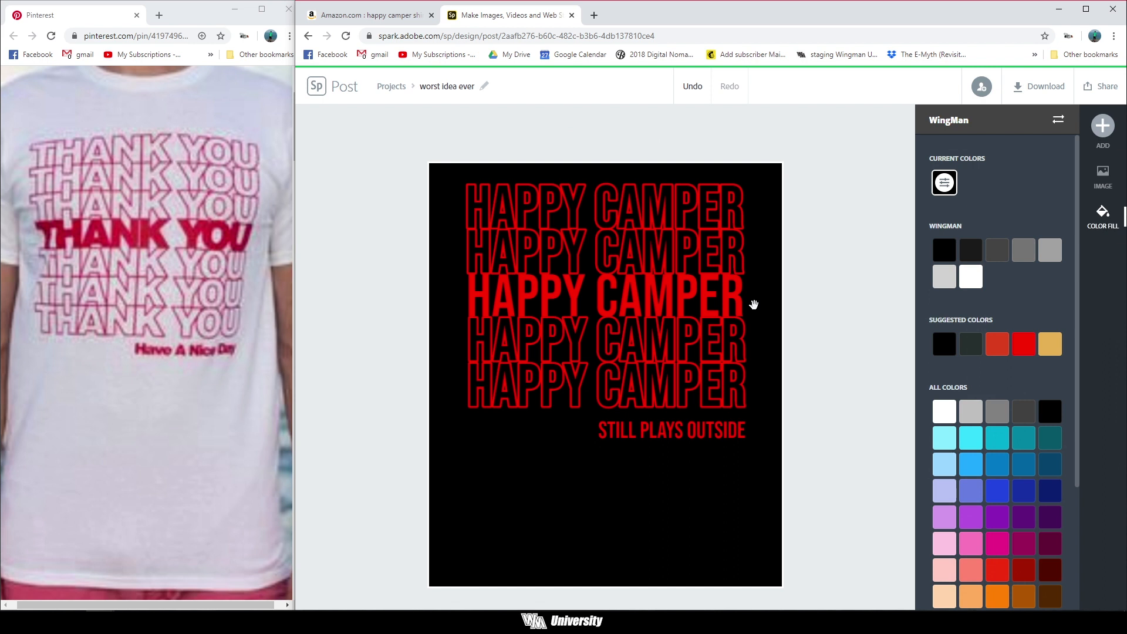